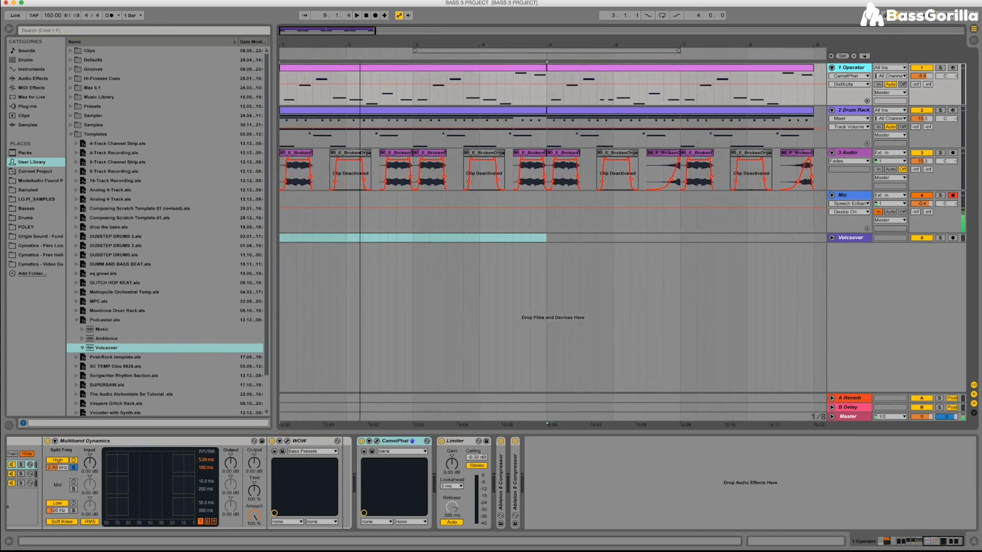
Play back the finished project from the second bar and audition the Operator bass track in solo
click(360, 44)
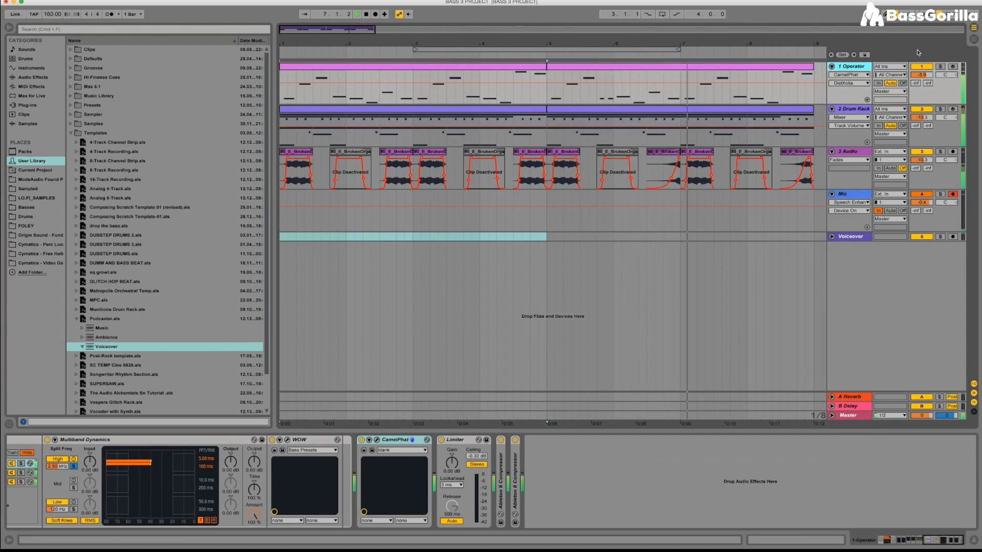
click(941, 67)
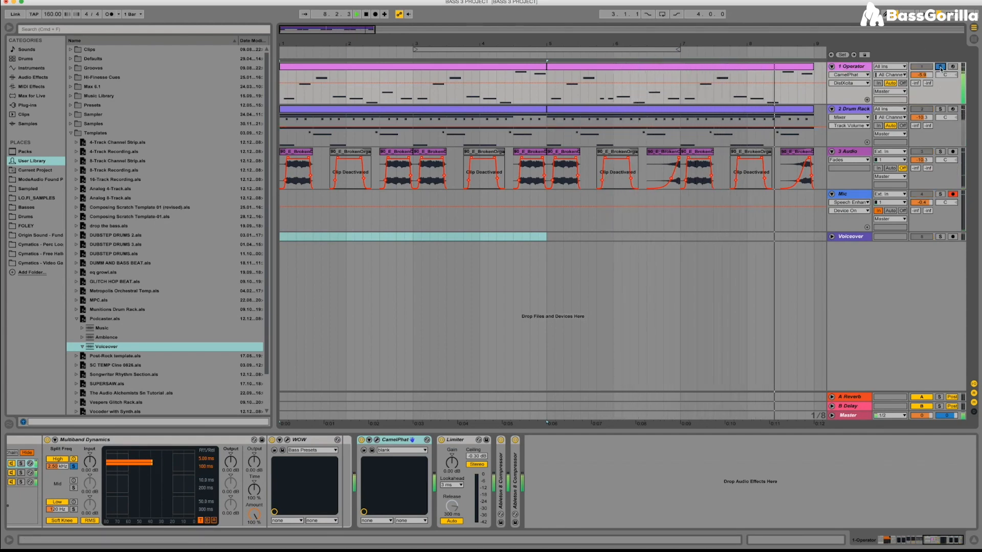
key(space)
click(941, 67)
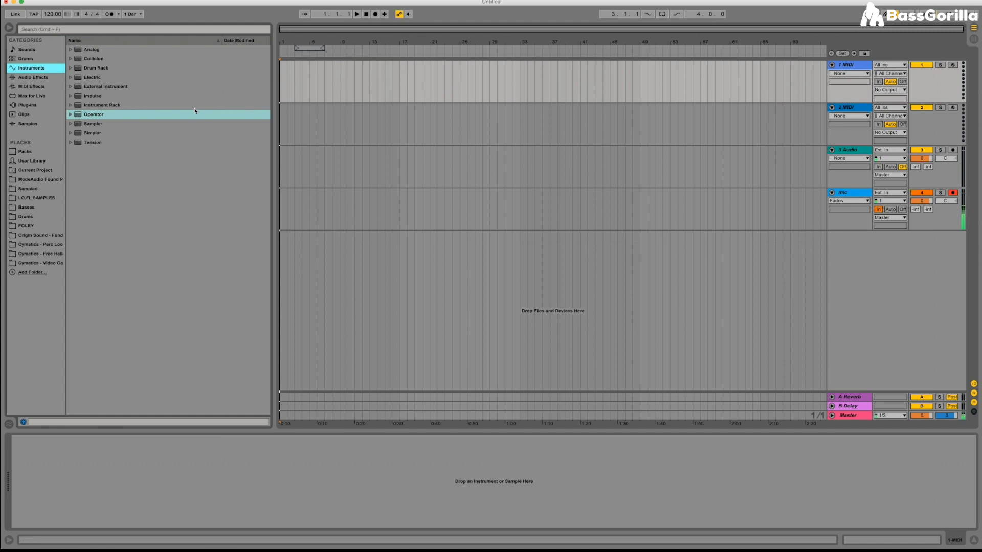
Load Operator on the first MIDI track, setting oscillator A's level to 0.0 dB and the device volume to -13 dB
double_click(97, 114)
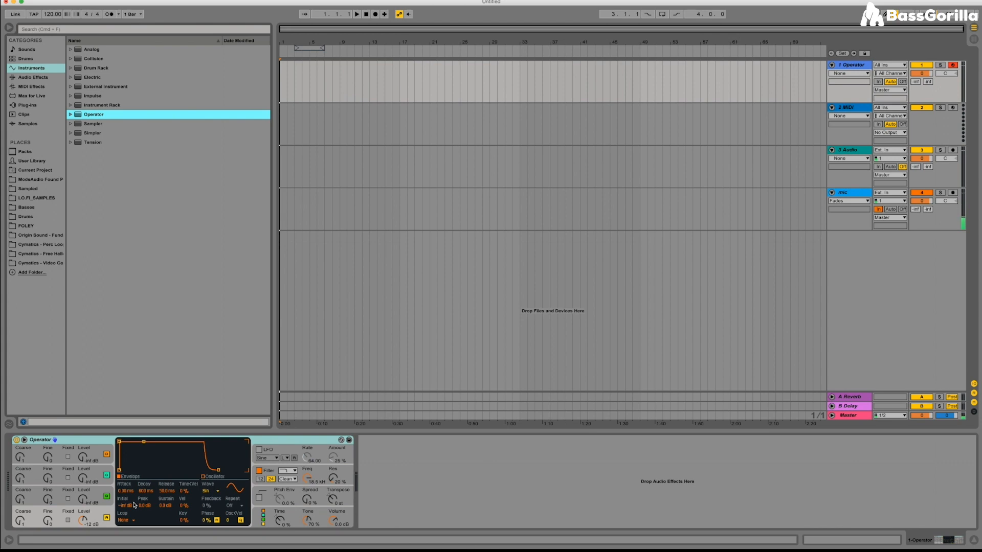
click(107, 513)
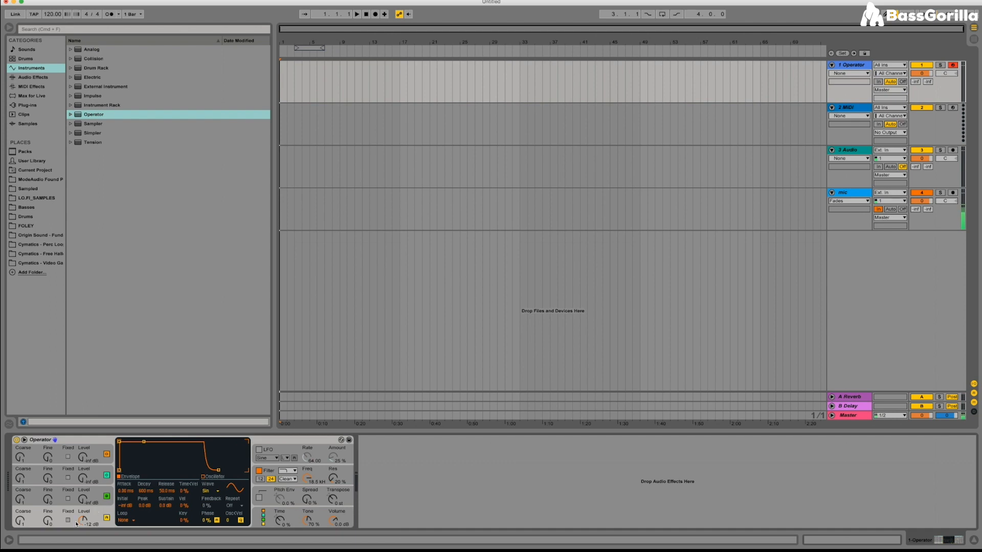
drag(82, 523, 83, 506)
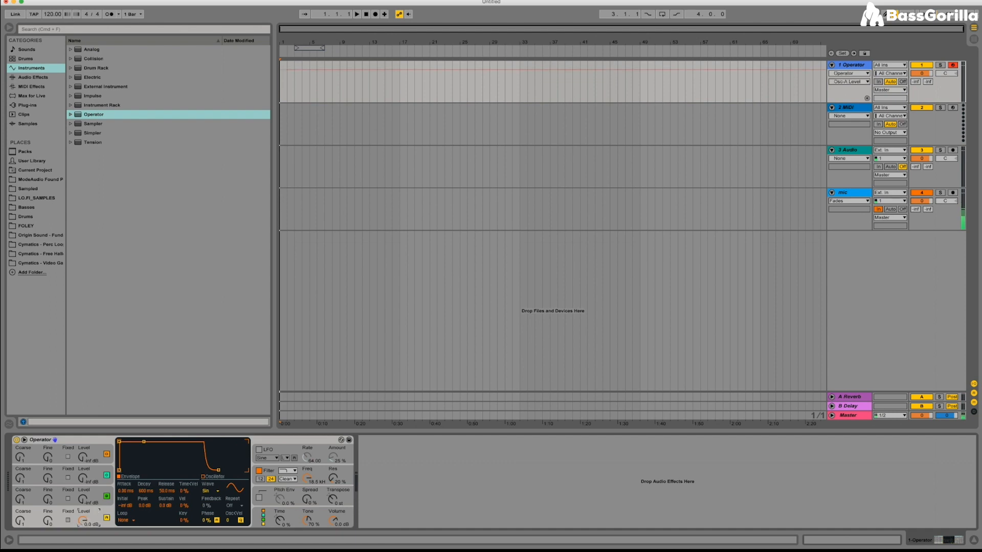
drag(333, 520, 334, 532)
click(94, 511)
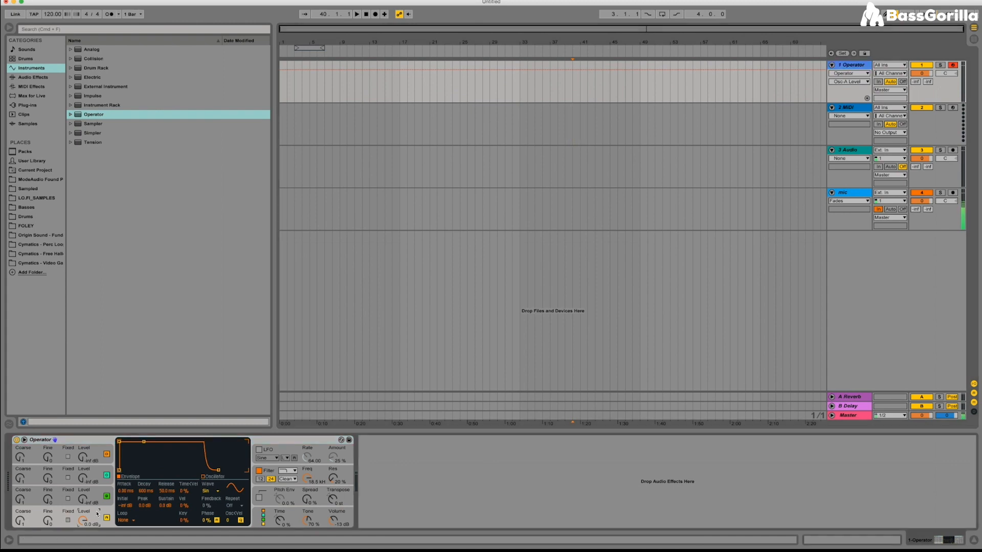
Set oscillator A's waveform to Saw D and inspect its harmonics with a temporary Spectrum device
click(207, 492)
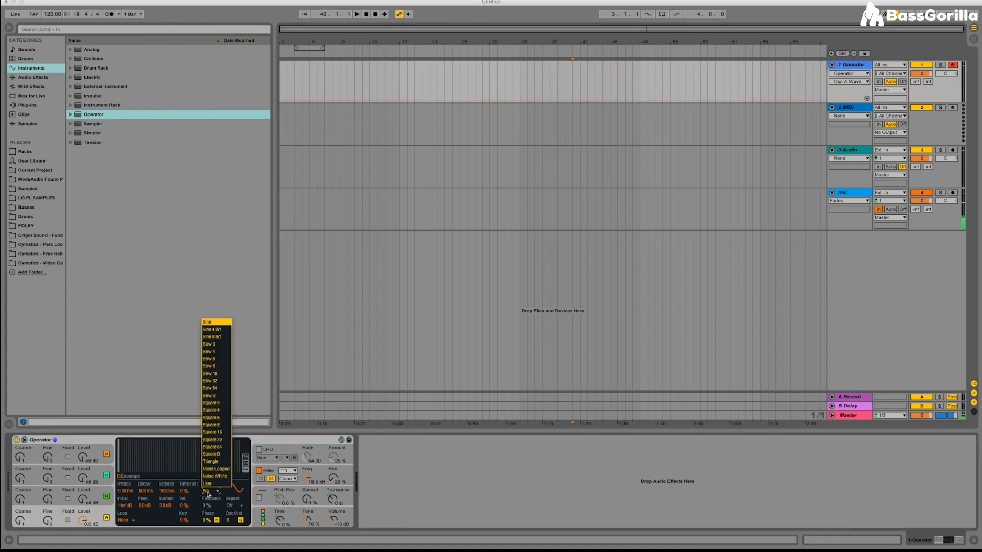
click(207, 397)
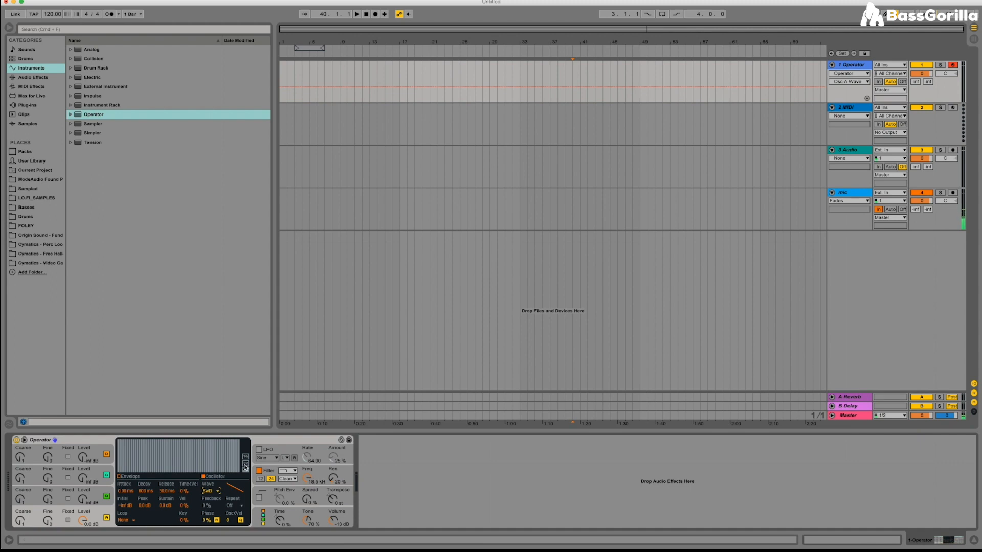
click(44, 79)
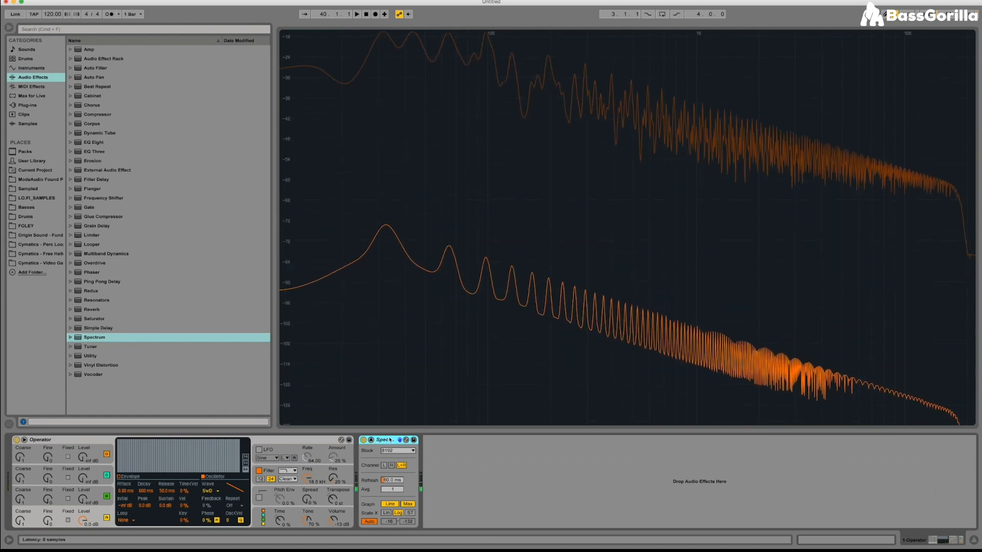
key(Delete)
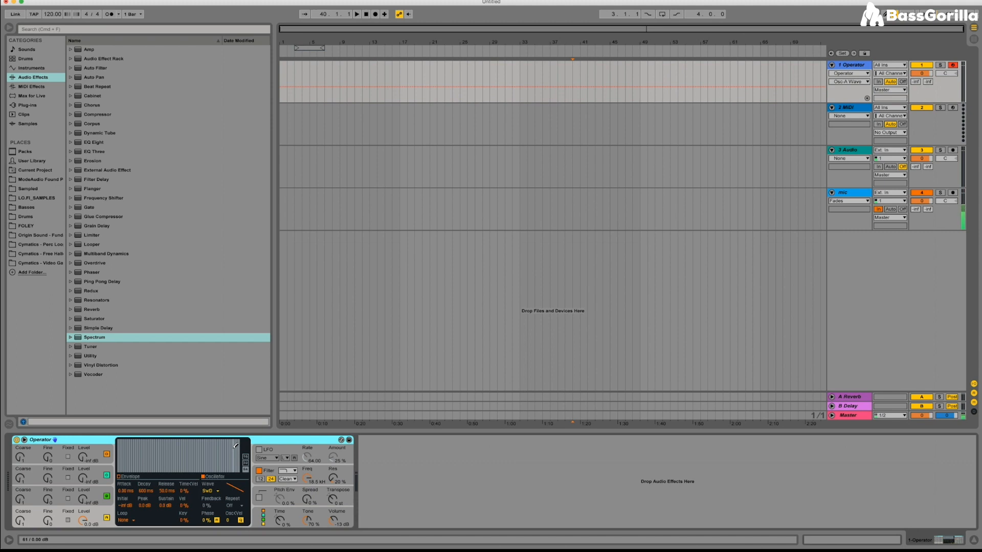
Experiment with redrawing oscillator A's harmonic partials to hear how the timbre changes
mouse_move(239, 445)
mouse_down()
mouse_move(237, 455)
mouse_move(226, 452)
mouse_up()
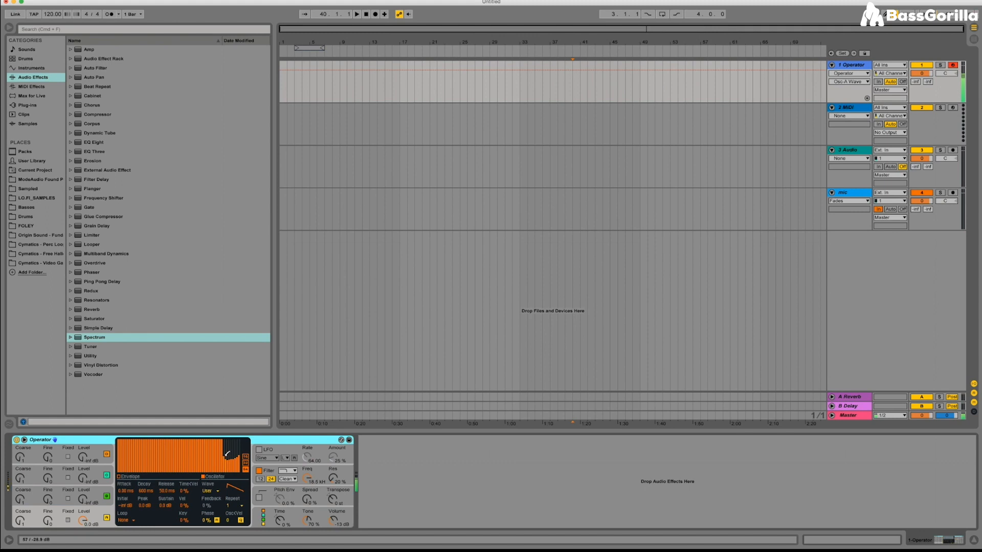
mouse_move(227, 452)
mouse_down()
mouse_move(219, 469)
mouse_move(206, 450)
mouse_move(197, 466)
mouse_move(198, 455)
mouse_move(211, 463)
mouse_move(159, 445)
mouse_move(134, 470)
mouse_move(165, 443)
mouse_move(176, 465)
mouse_move(218, 464)
mouse_move(227, 457)
mouse_move(220, 449)
mouse_move(245, 439)
mouse_up()
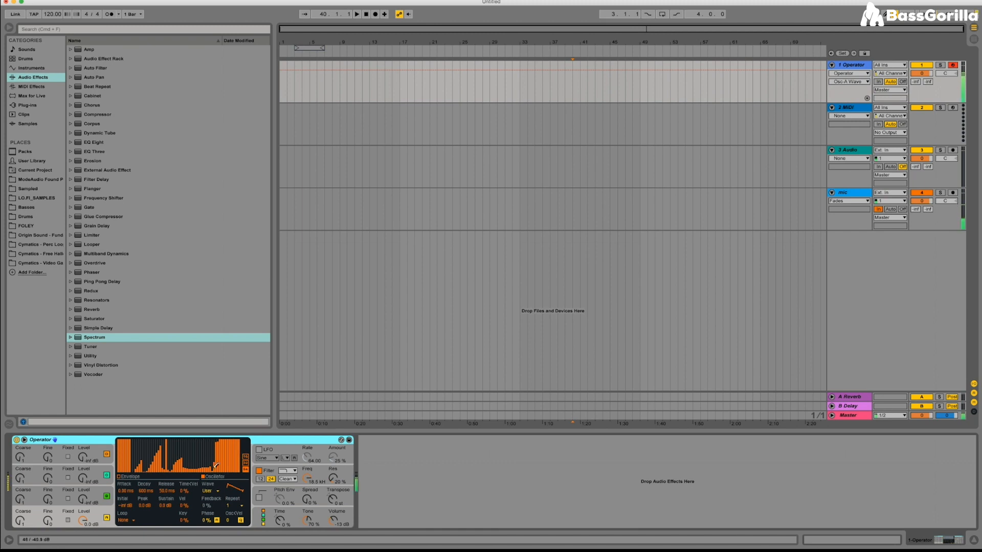
Reset oscillator A's waveform to Saw 64 and draw its highest harmonics lower
click(218, 492)
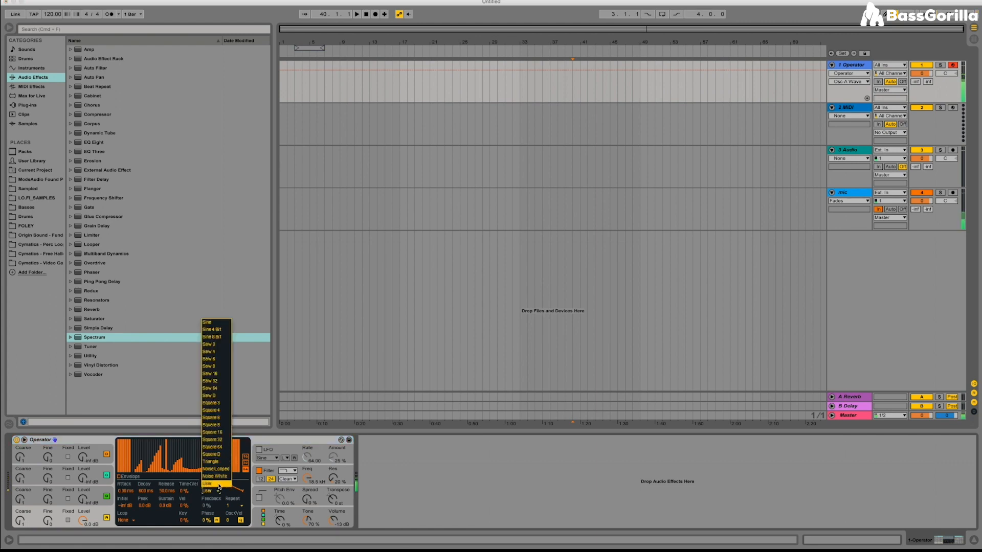
click(224, 389)
click(223, 450)
drag(223, 450, 243, 472)
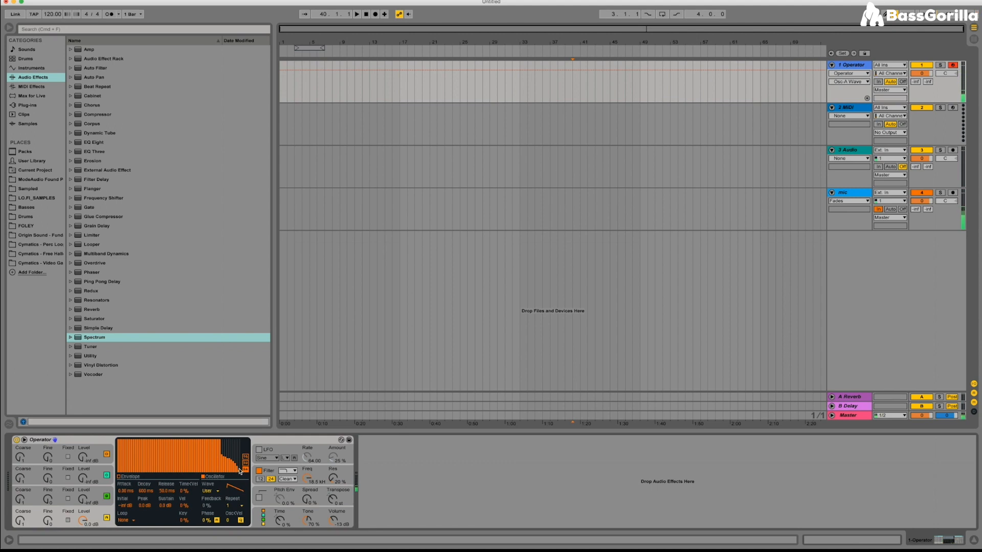
mouse_move(240, 465)
mouse_down()
mouse_move(234, 444)
mouse_move(245, 436)
mouse_move(230, 460)
mouse_up()
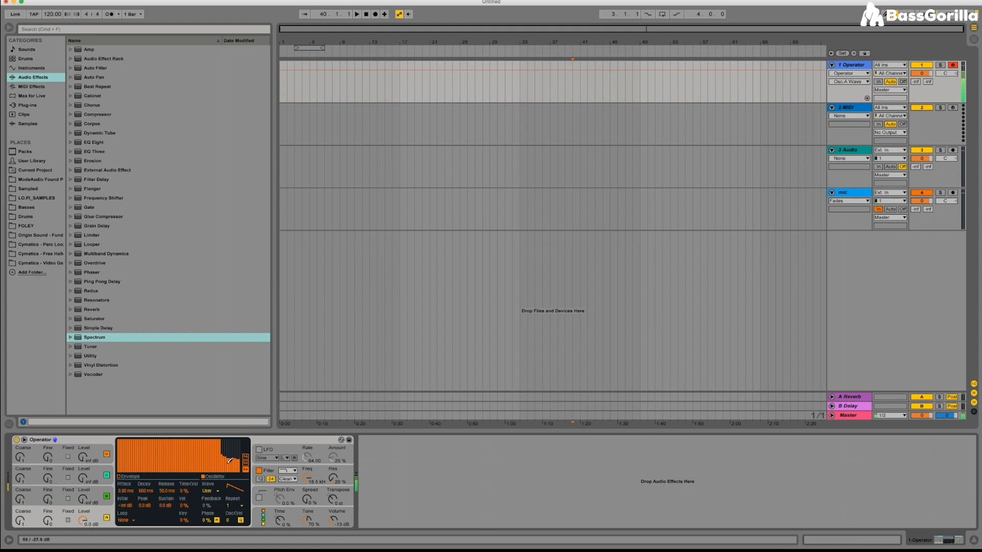
Set oscillator B's coarse tuning to 2 and its level to -22 dB so it modulates oscillator A
click(102, 494)
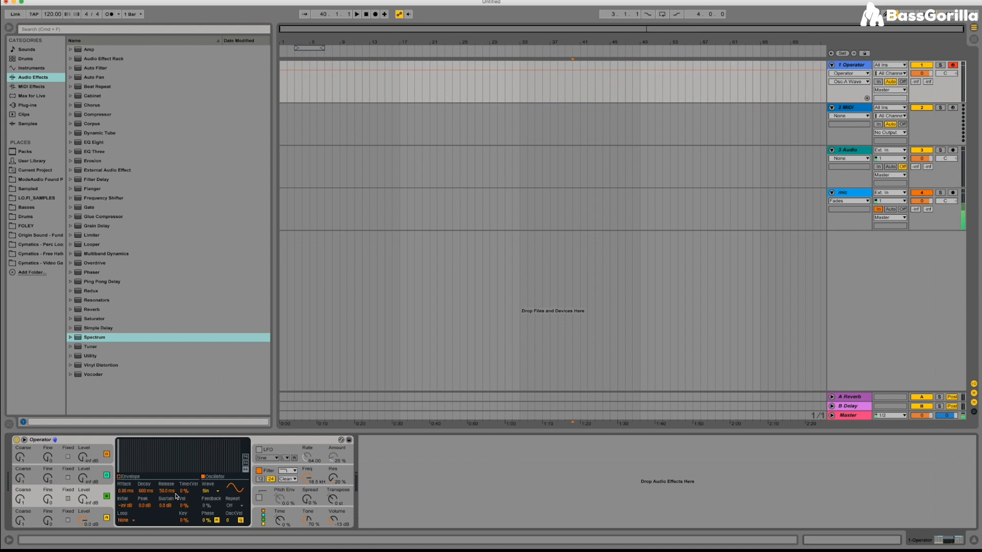
click(20, 500)
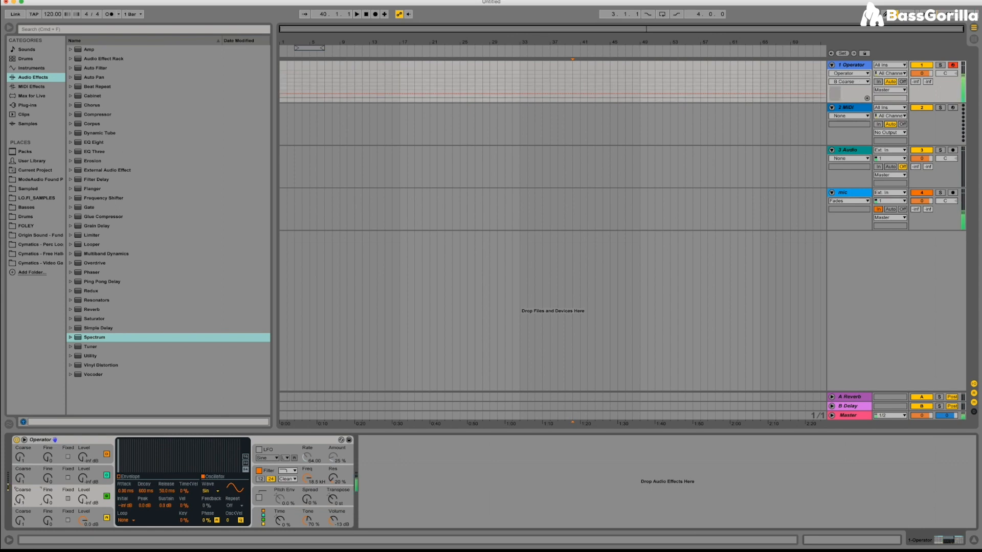
mouse_move(82, 501)
mouse_down()
mouse_move(82, 488)
mouse_move(82, 511)
mouse_up()
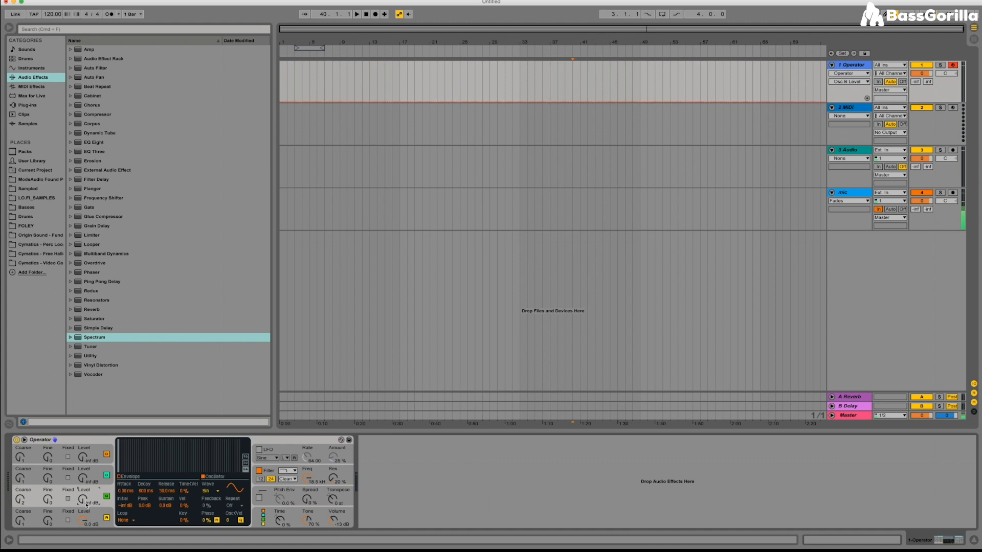
drag(87, 506, 86, 482)
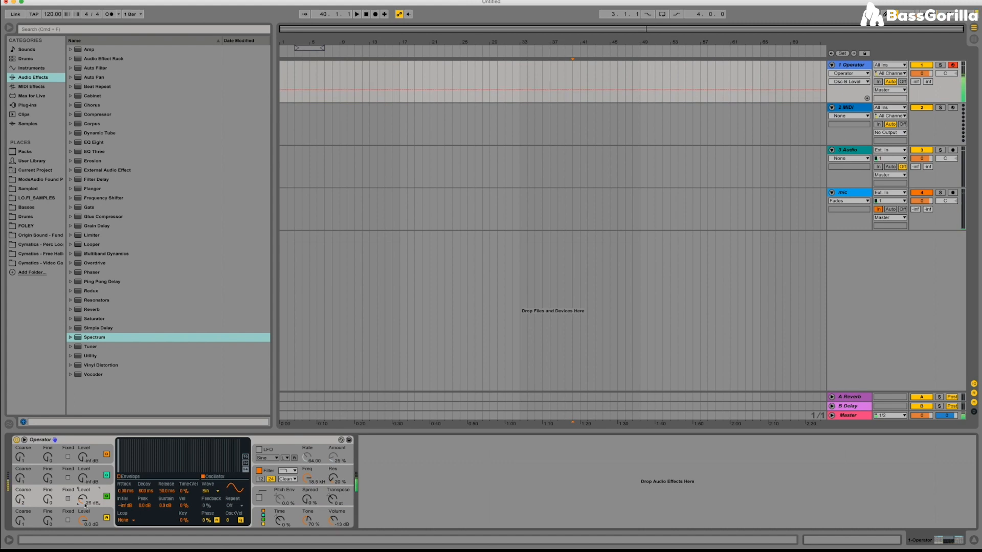
drag(83, 499, 83, 501)
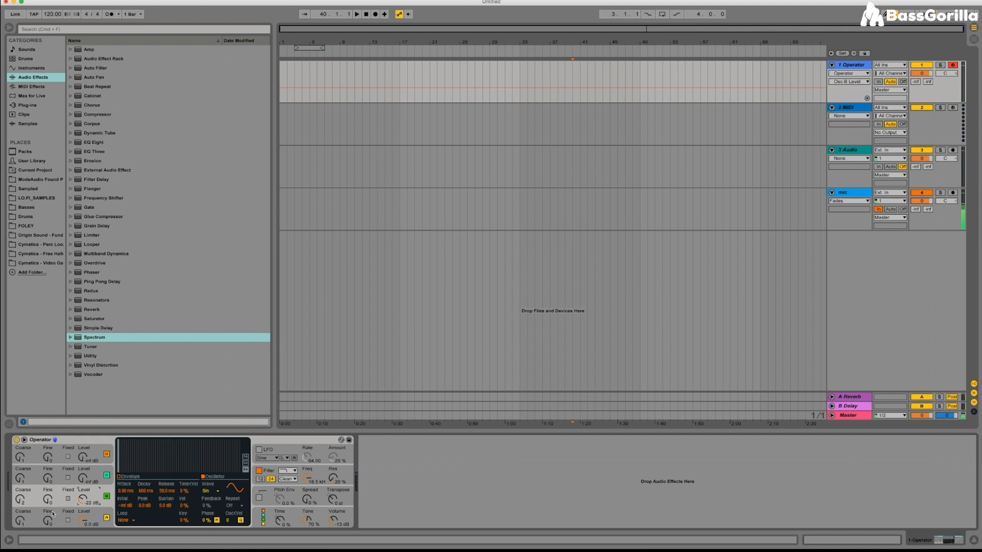
drag(50, 522, 50, 514)
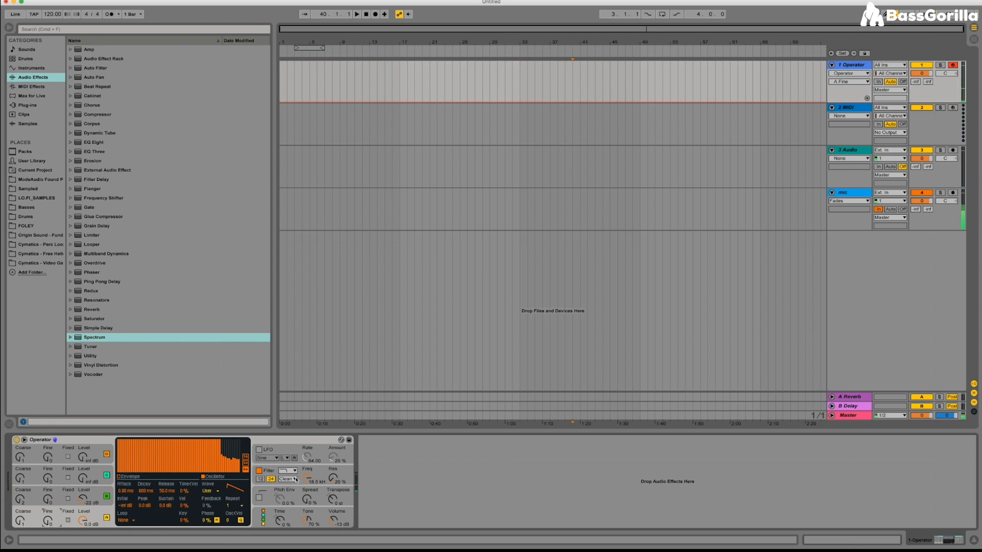
Switch Operator's filter circuit type to MS2
click(318, 472)
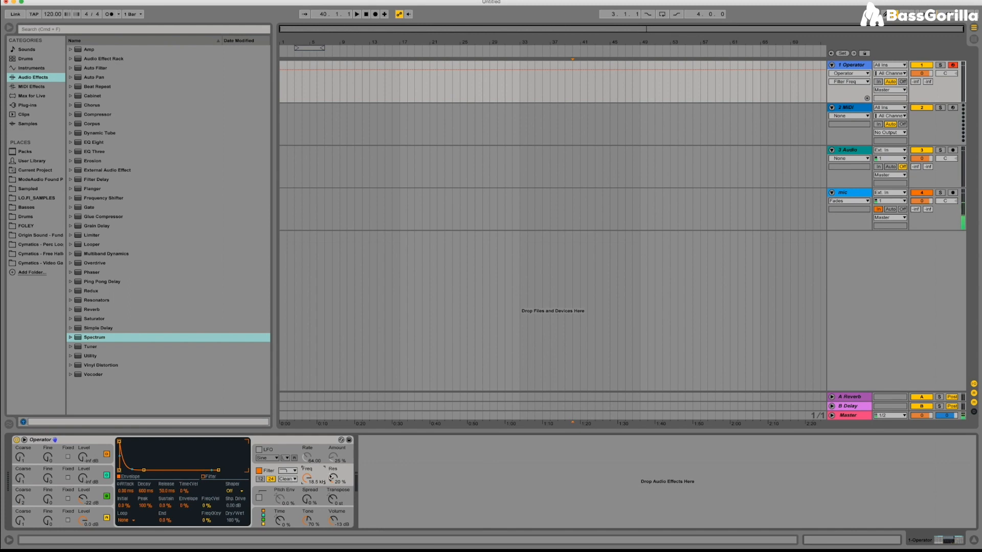
click(295, 480)
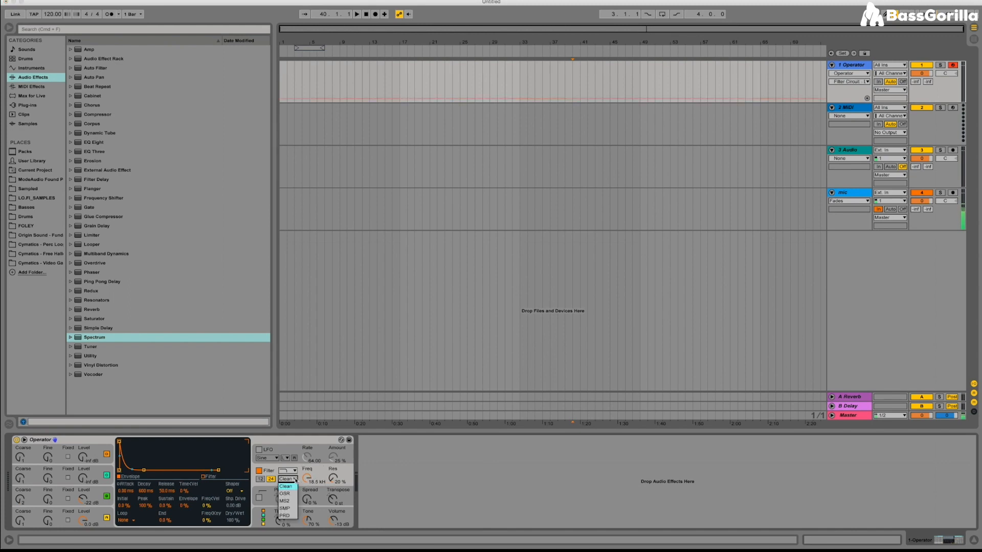
click(294, 502)
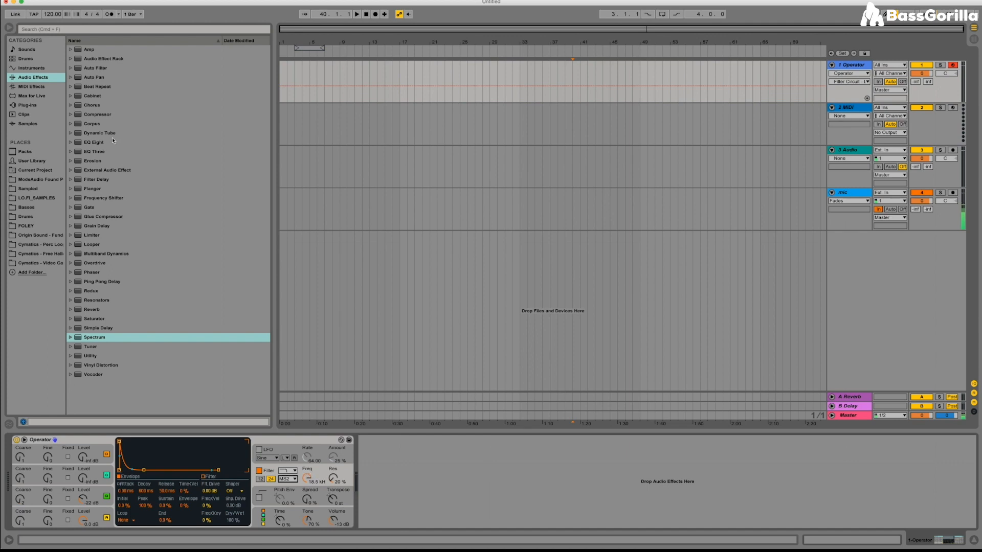
Add a Saturator after Operator for comparison and remove it again
drag(97, 319, 307, 443)
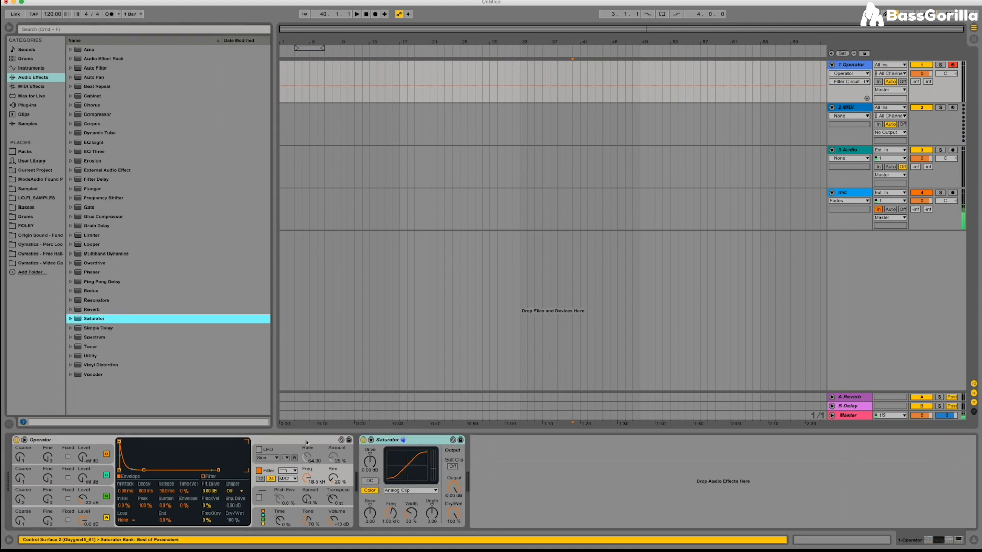
click(402, 441)
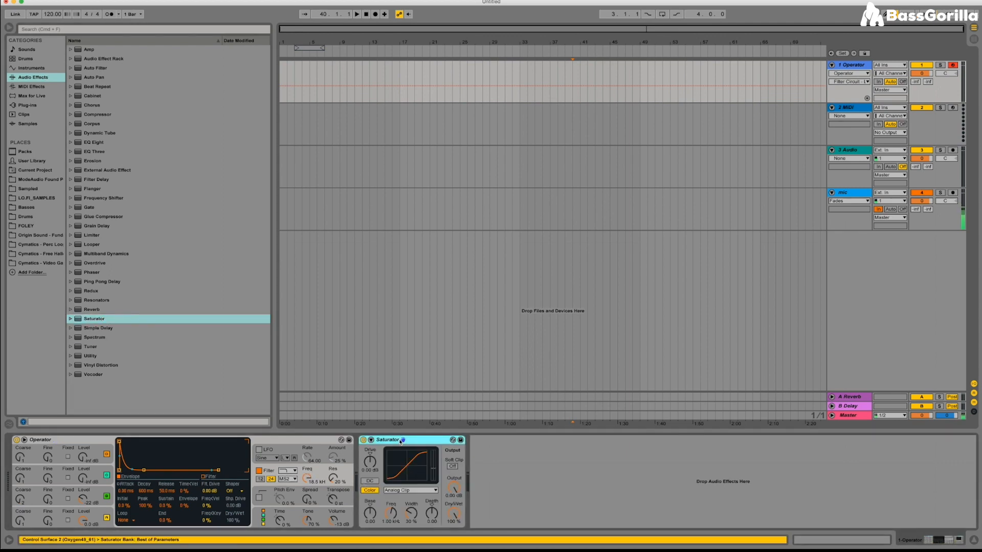
key(Delete)
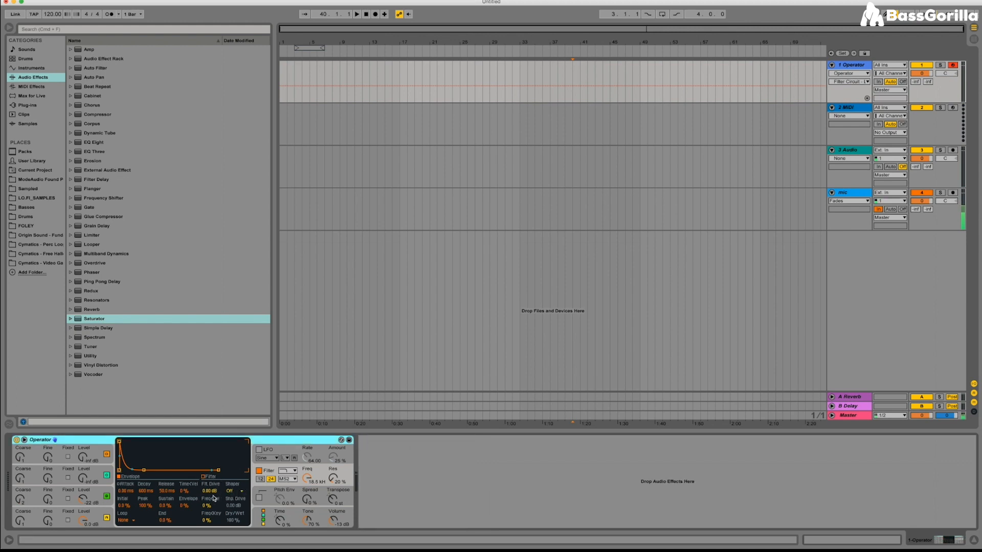
Set the filter drive to 12.2 dB and lower Operator's volume to -17 dB
drag(211, 493, 211, 481)
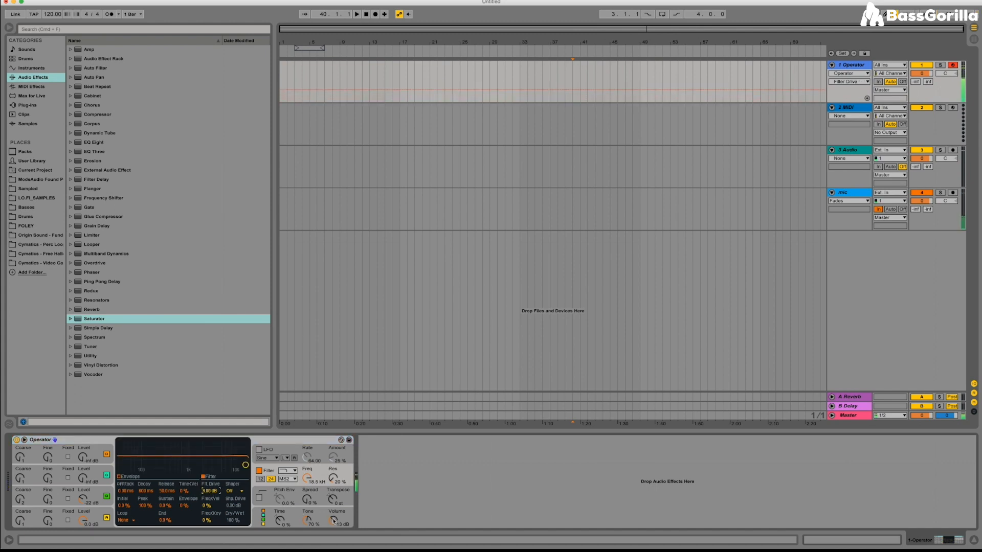
drag(335, 518, 335, 521)
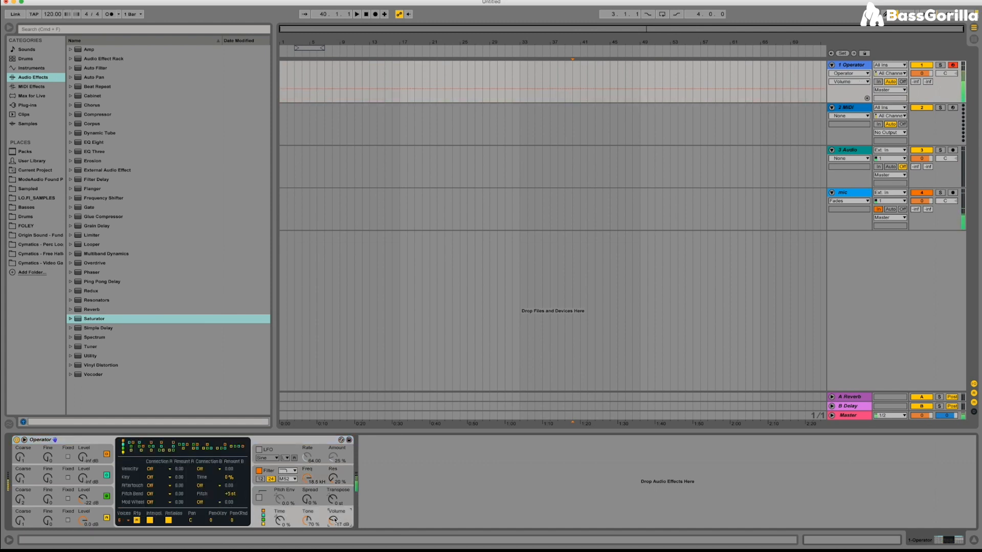
click(268, 474)
drag(205, 492, 204, 484)
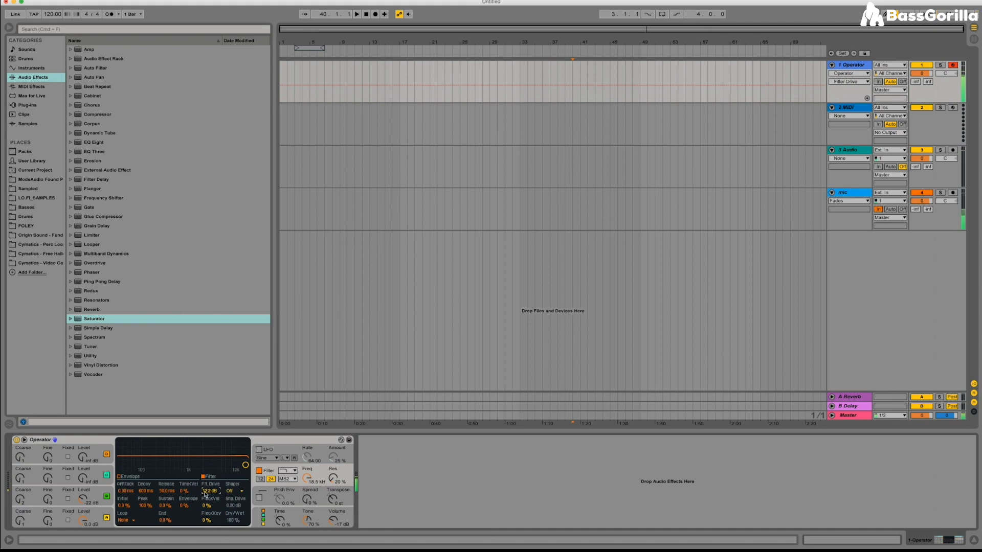
Audition the Hard and Sine filter shaper types, and set the shaper to Soft
click(230, 492)
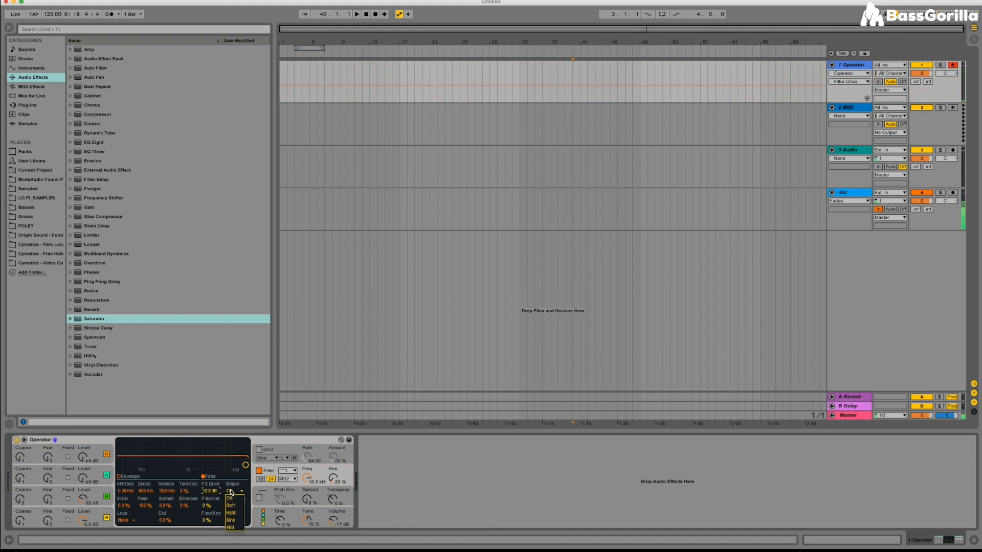
click(242, 497)
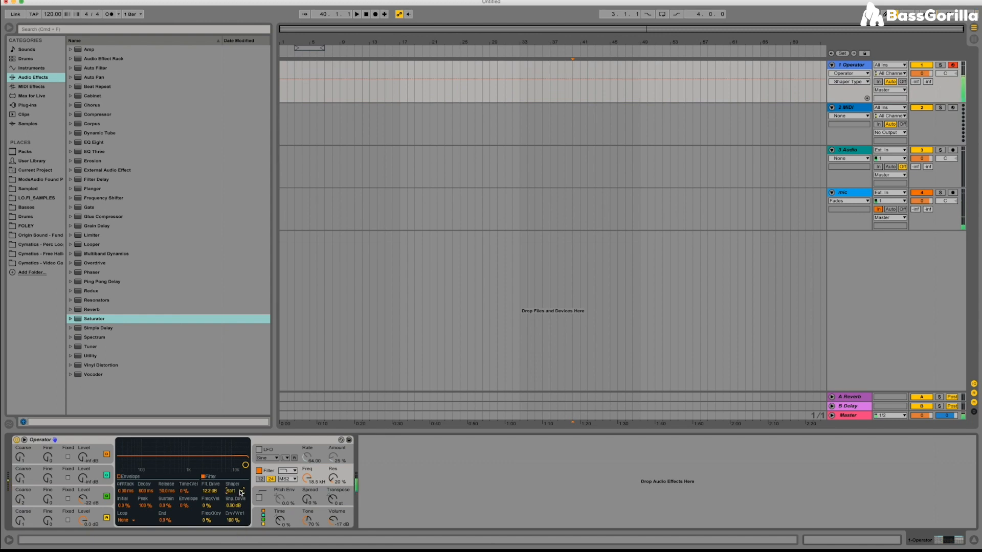
click(238, 495)
click(233, 513)
click(234, 492)
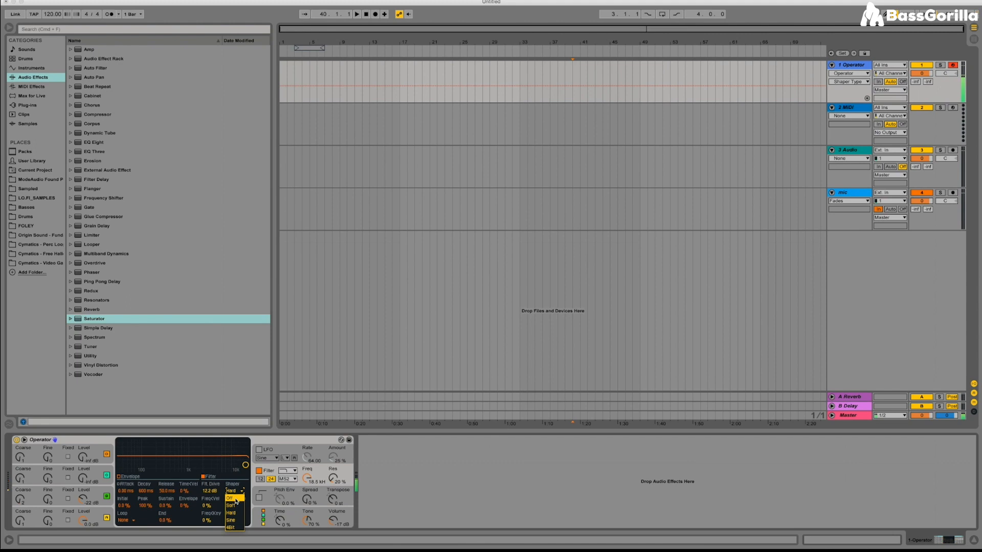
click(230, 521)
click(235, 491)
click(233, 506)
click(234, 491)
click(236, 505)
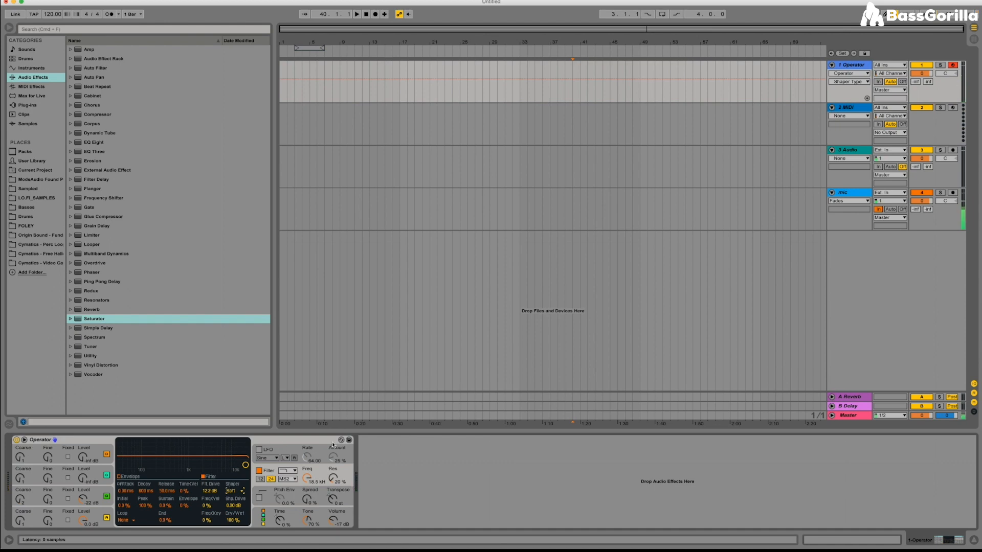
Add the FabFilter Saturn plug-in after Operator in the device chain
click(19, 105)
scroll(163, 283, down, 4)
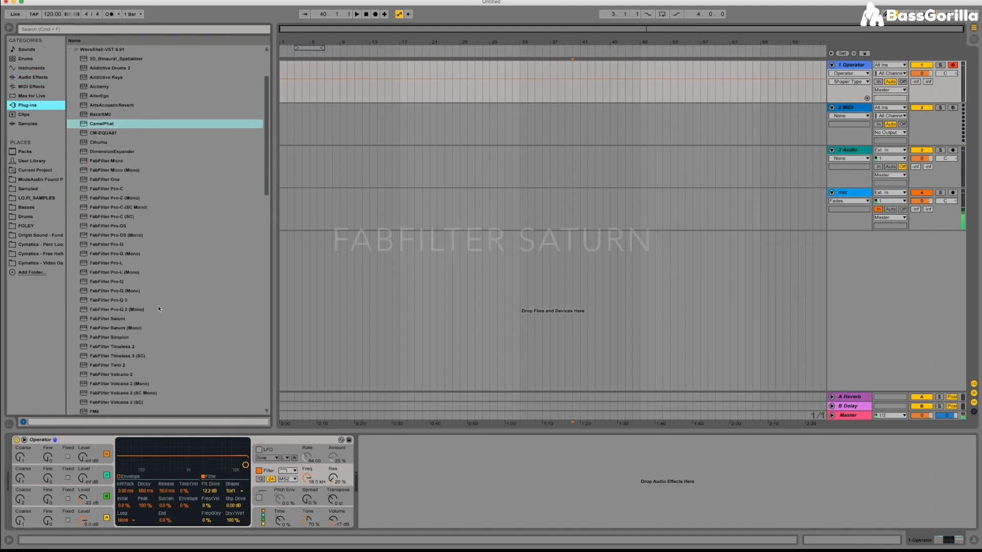
drag(107, 319, 398, 481)
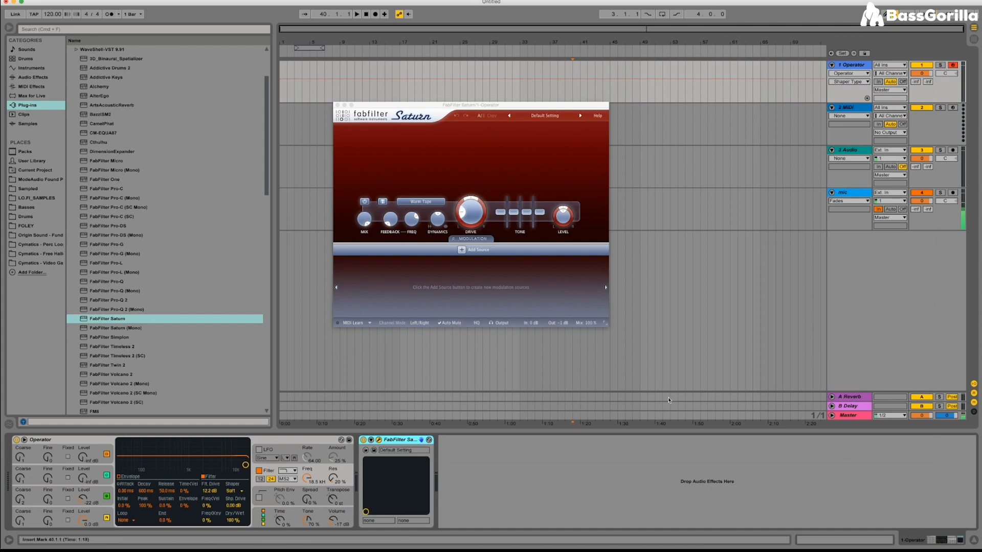
click(319, 440)
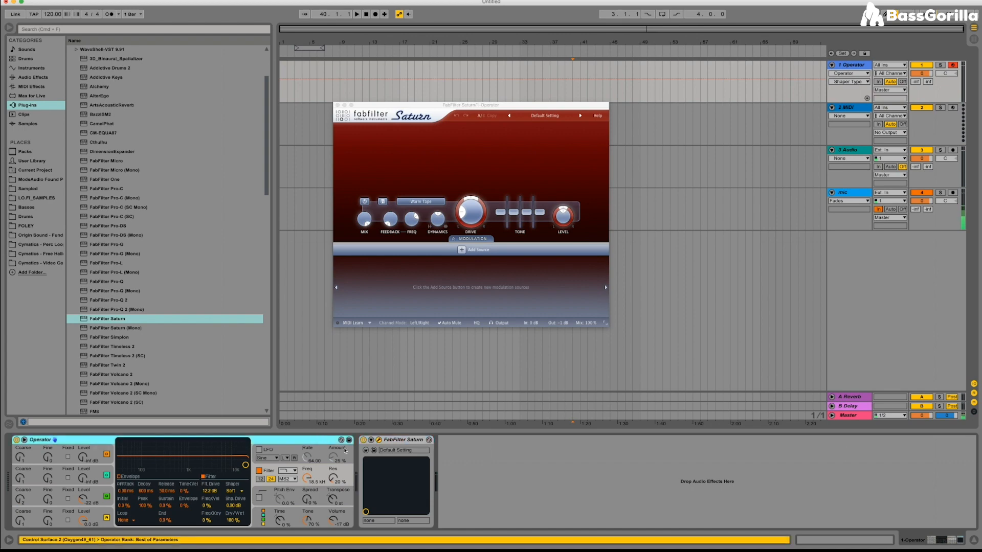
click(421, 440)
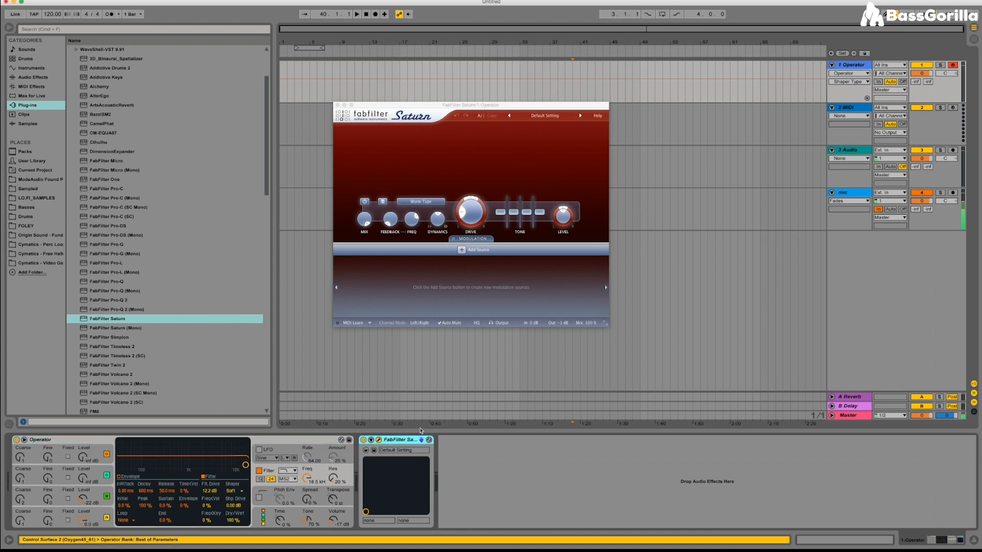
Sweep Saturn's Band 1 Drive up and back down to audition its distortion
click(471, 205)
drag(472, 201, 473, 122)
drag(466, 171, 437, 287)
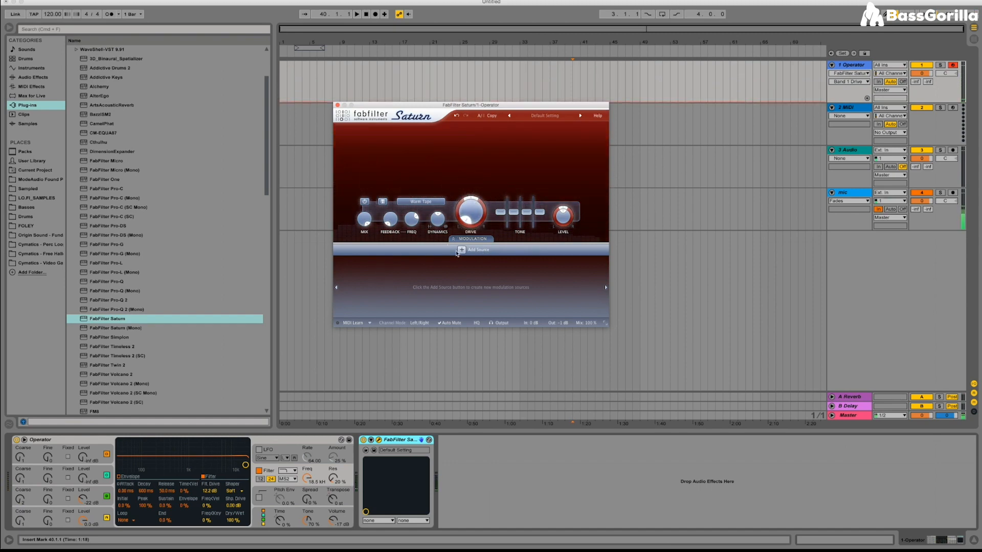
Add an envelope follower in Saturn targeting B1 Drive, then raise the drive and the modulation slot level
click(458, 251)
click(478, 282)
click(349, 266)
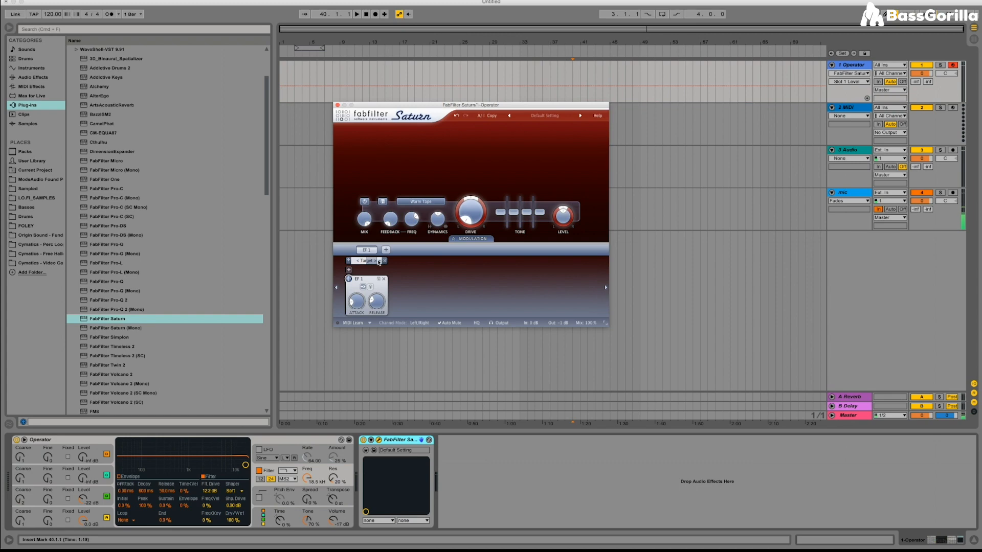
click(379, 261)
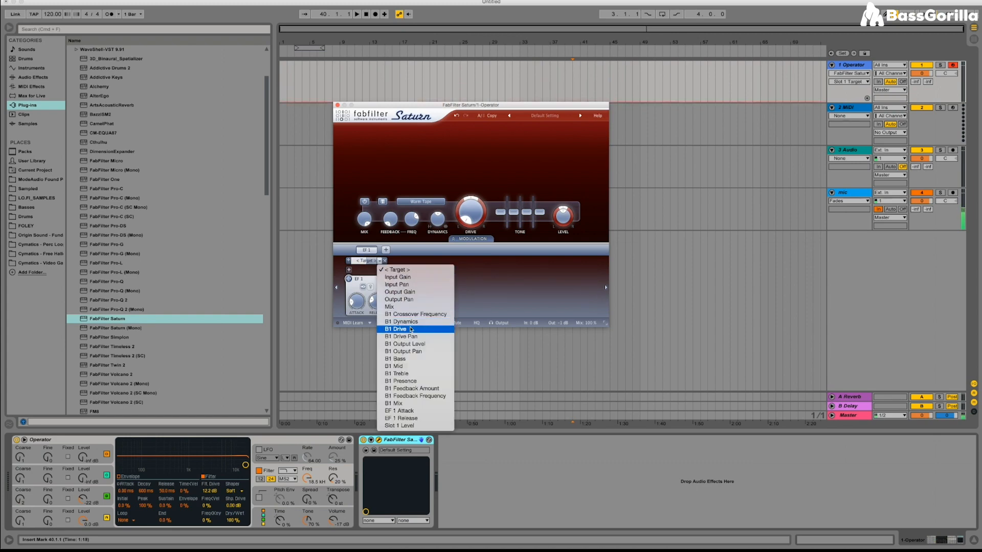
click(411, 329)
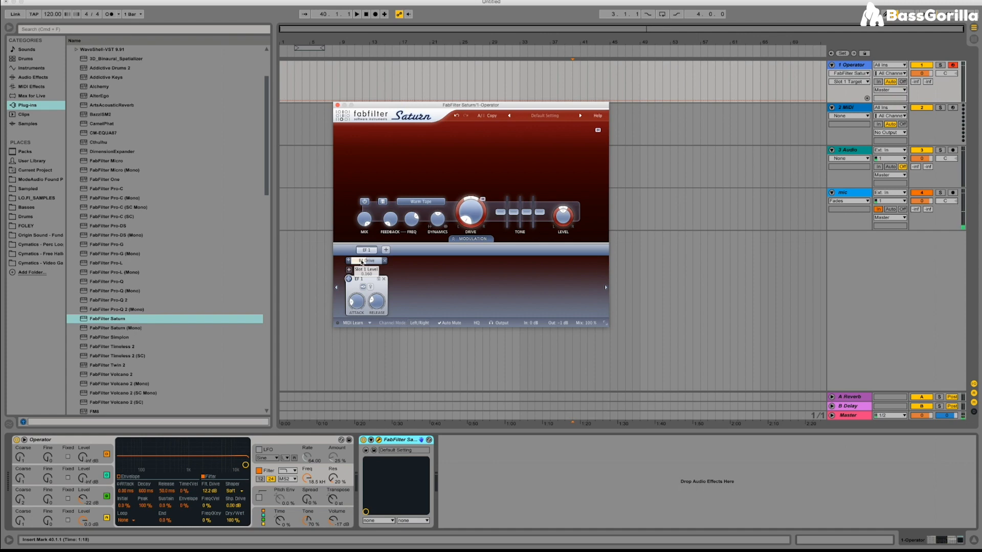
drag(472, 216, 465, 169)
drag(361, 262, 398, 265)
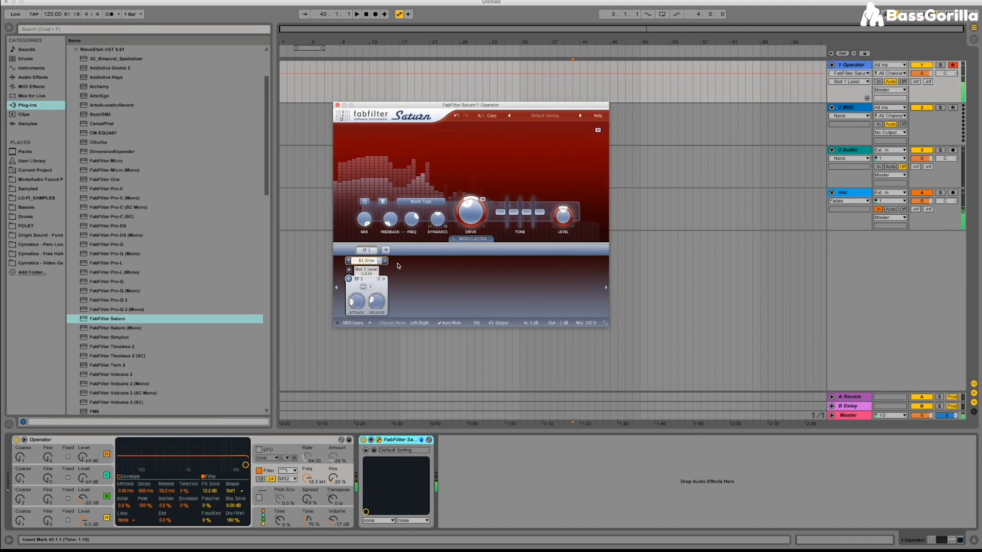
Sweep the EF 1 envelope follower's attack time between long and short settings, and leave it at a moderate value
mouse_move(357, 303)
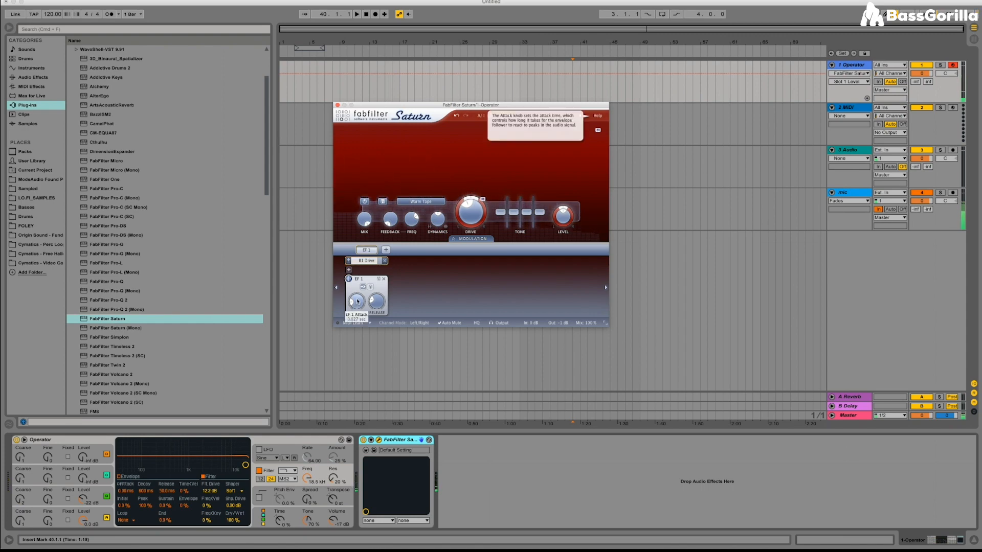
drag(359, 305, 327, 125)
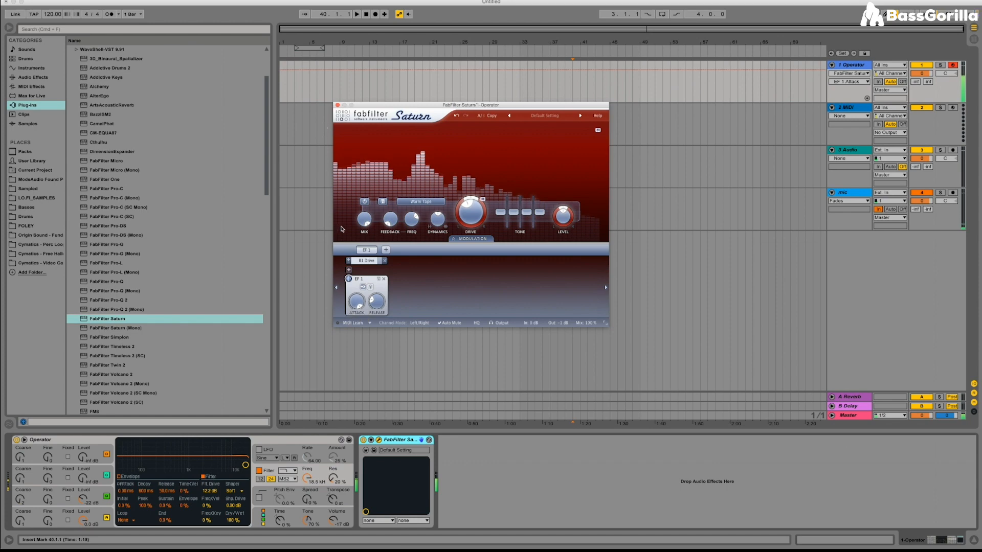
drag(355, 295, 349, 353)
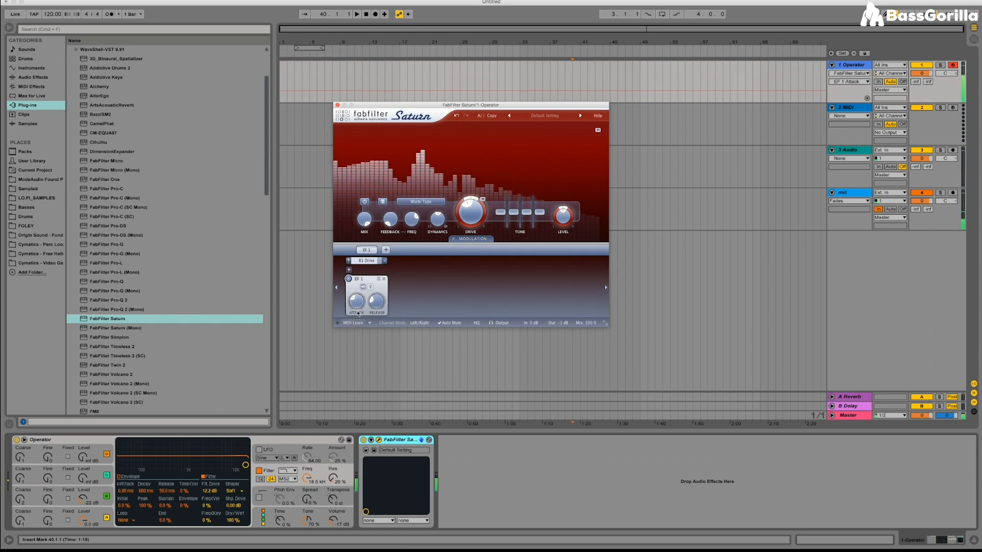
drag(359, 301, 311, 268)
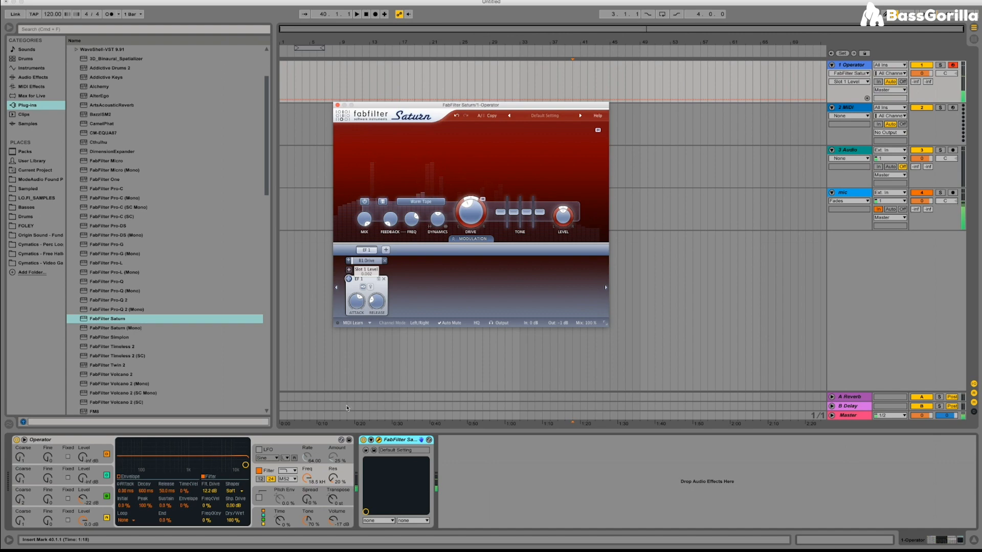
Compare the sound with Saturn bypassed, rebalance Band 1 Drive against its modulation level, and close the plug-in window
click(364, 440)
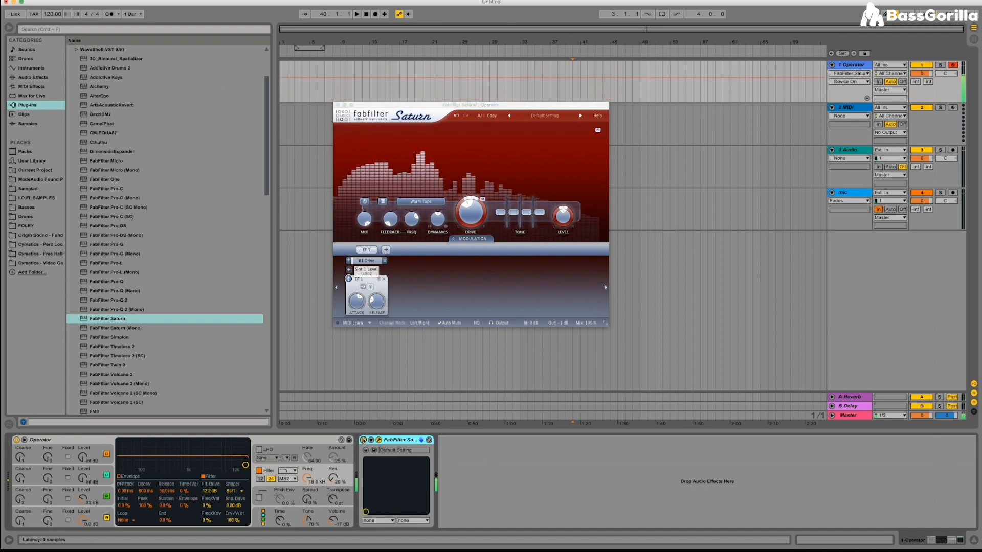
click(392, 272)
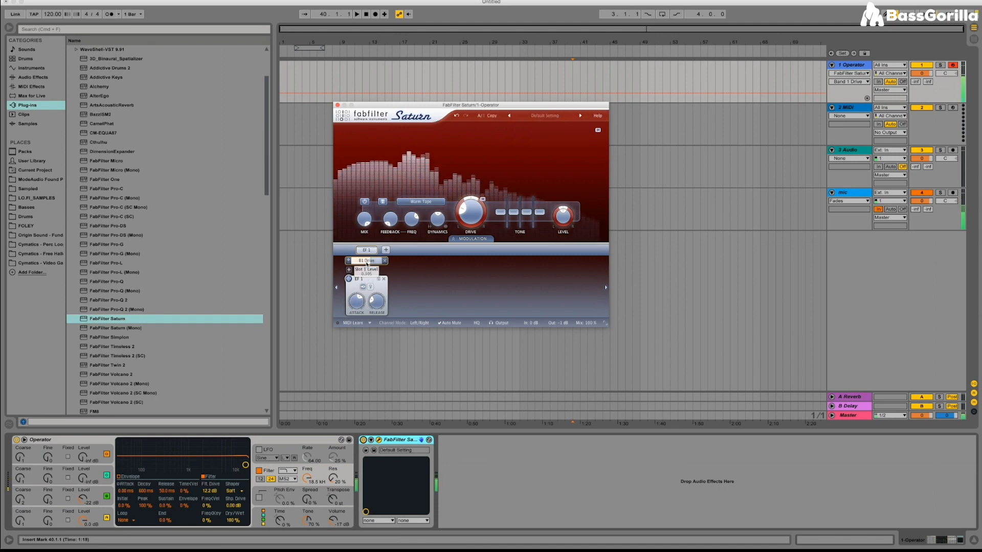
mouse_move(463, 217)
drag(463, 216, 467, 210)
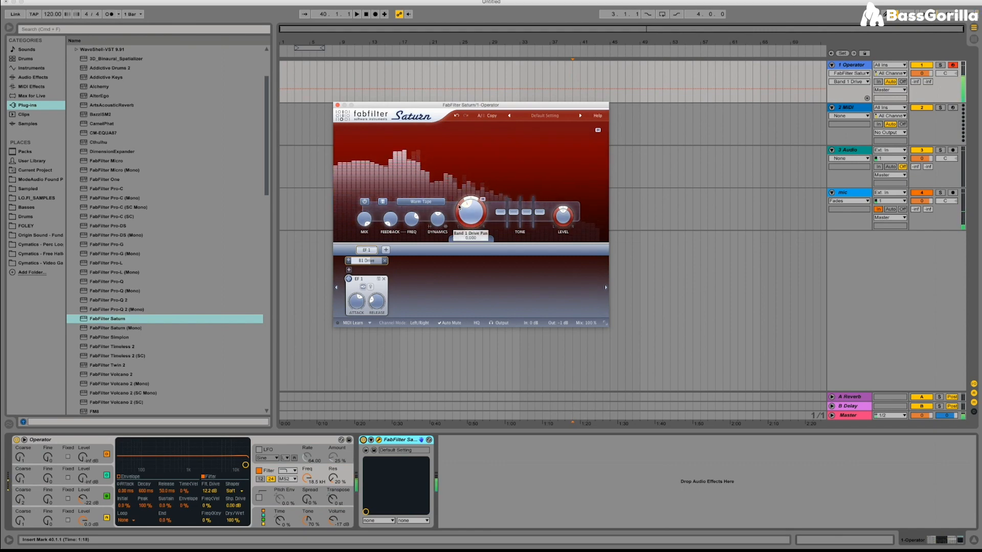
click(337, 105)
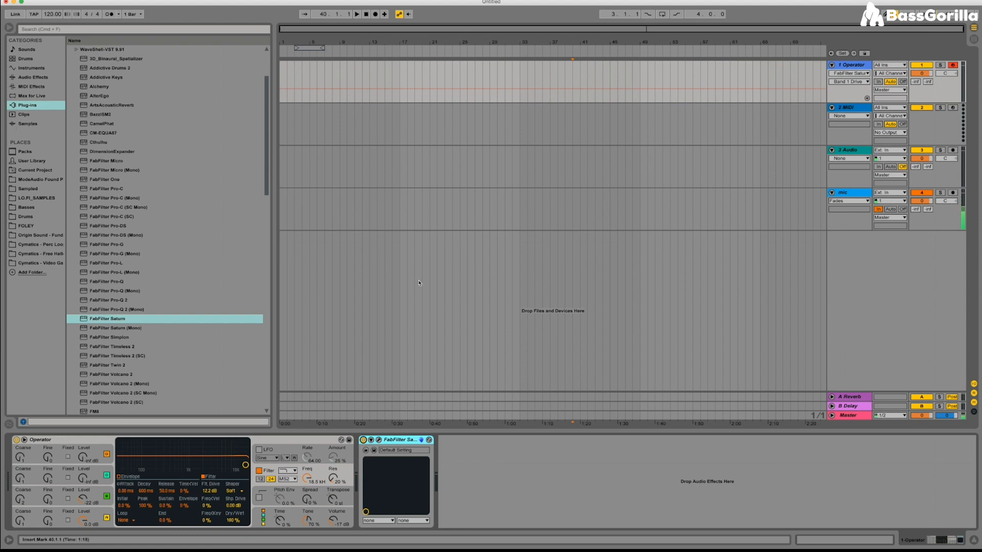
Add Softube's Saturation Knob plug-in after FabFilter Saturn
scroll(227, 228, up, 5)
click(77, 96)
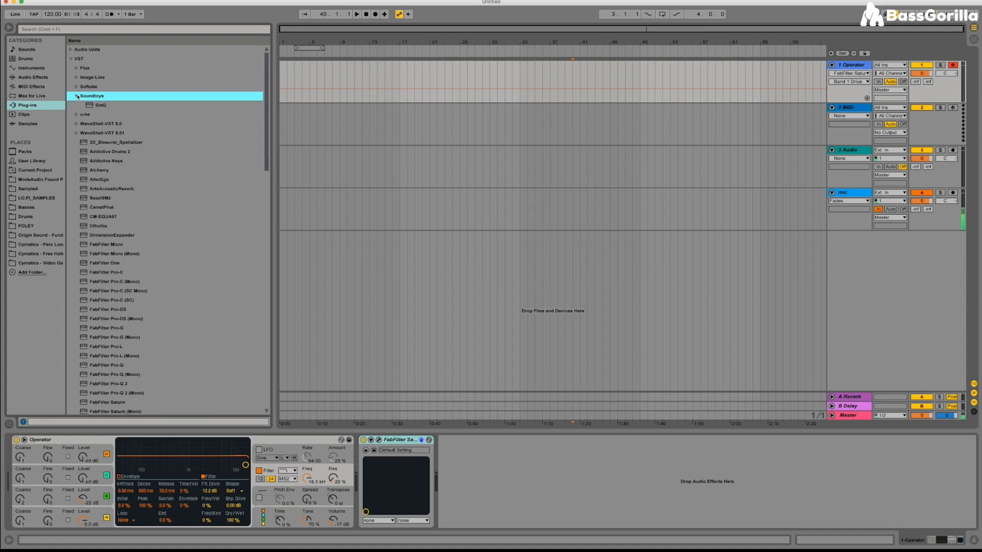
click(77, 95)
click(77, 87)
drag(105, 97, 478, 469)
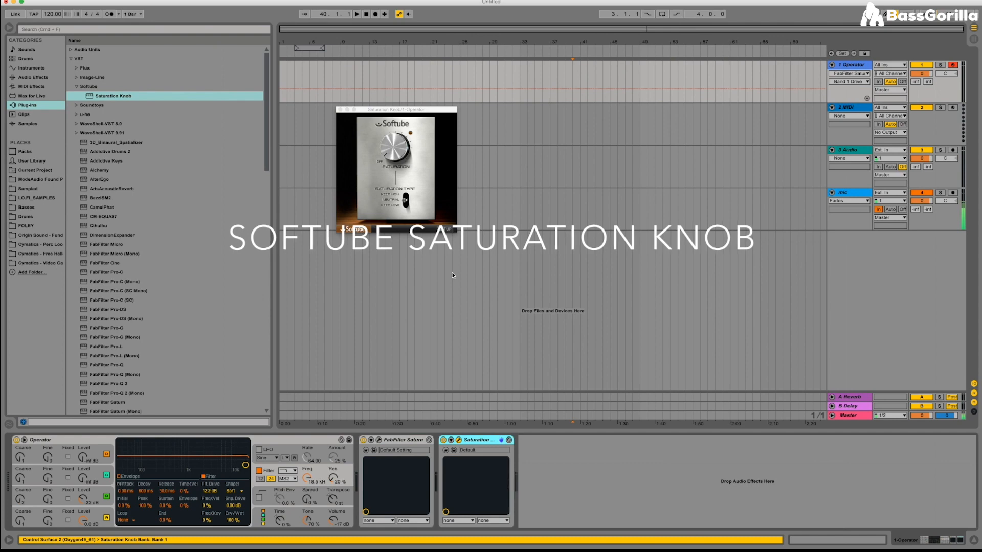
Set the Saturation Knob to about 3.7 with the Neutral type, and compare the sound with Saturn bypassed
click(408, 207)
drag(410, 211, 406, 204)
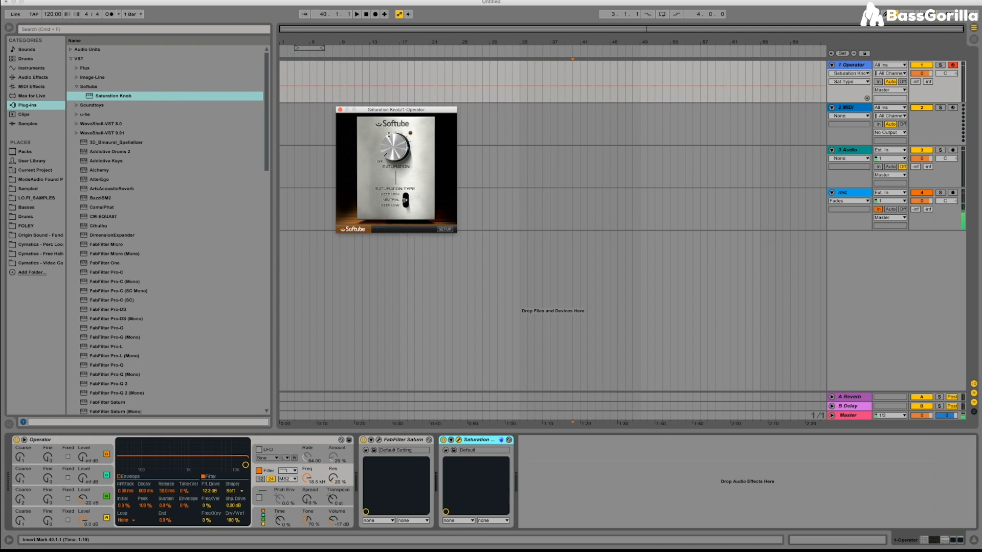
drag(389, 135, 386, 104)
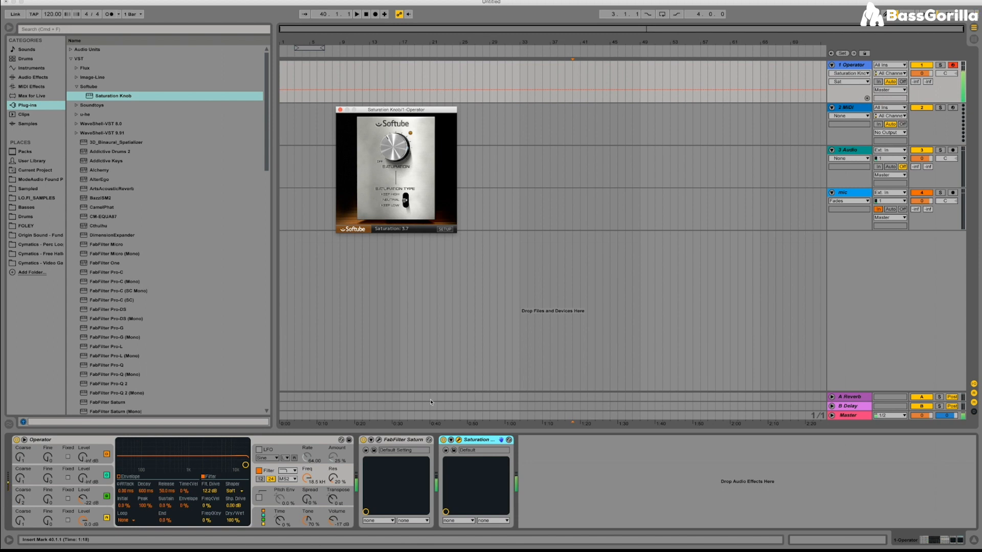
click(363, 440)
click(364, 440)
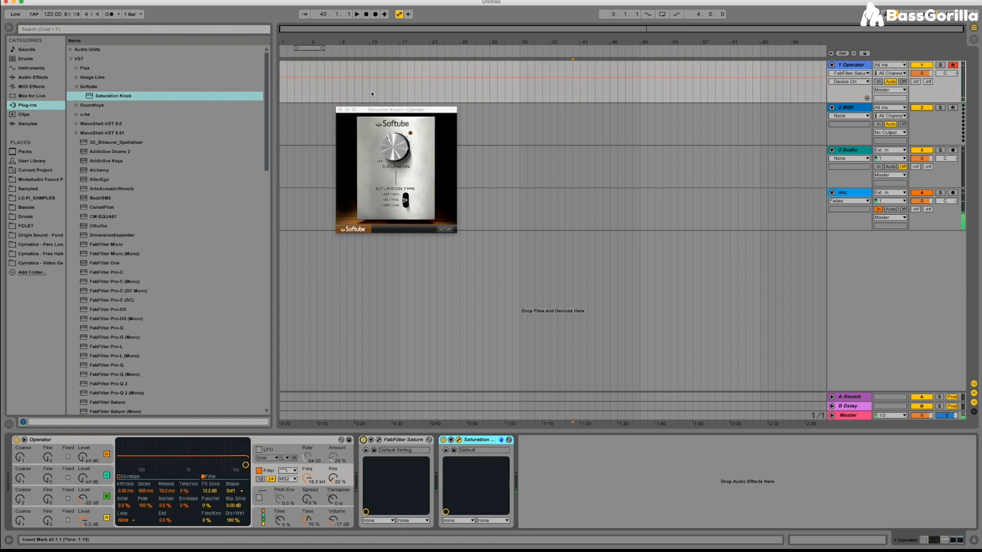
click(339, 110)
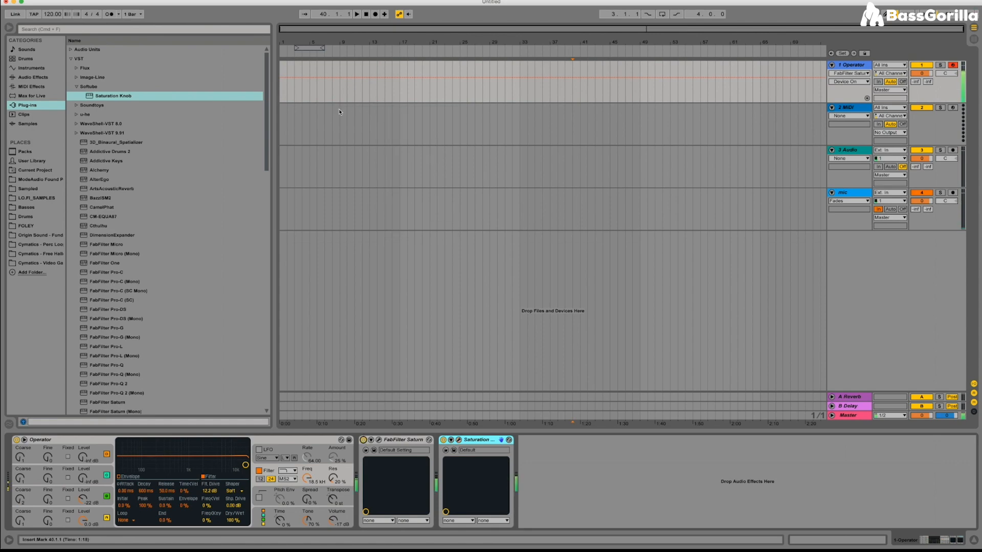
Add the Erosion audio effect after the Saturation Knob
click(55, 79)
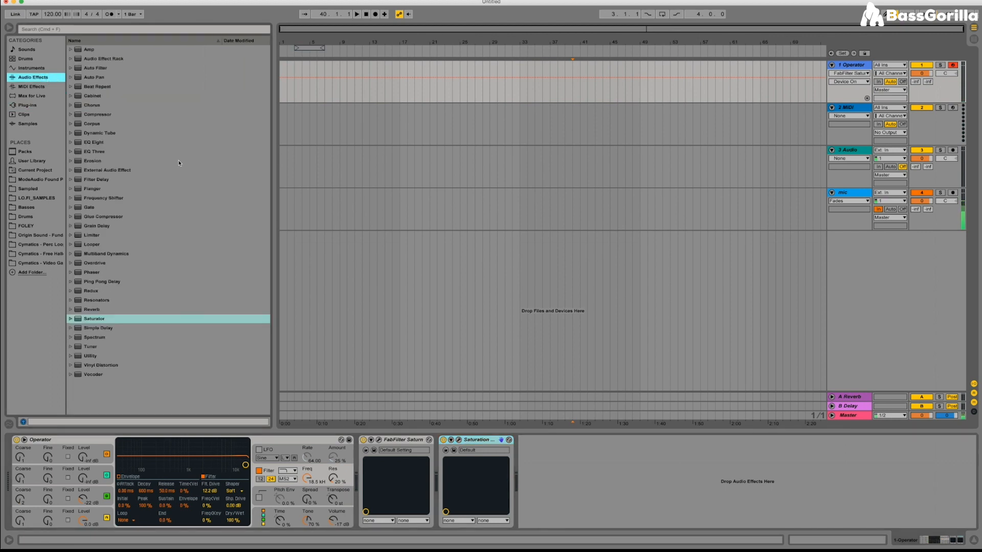
double_click(92, 161)
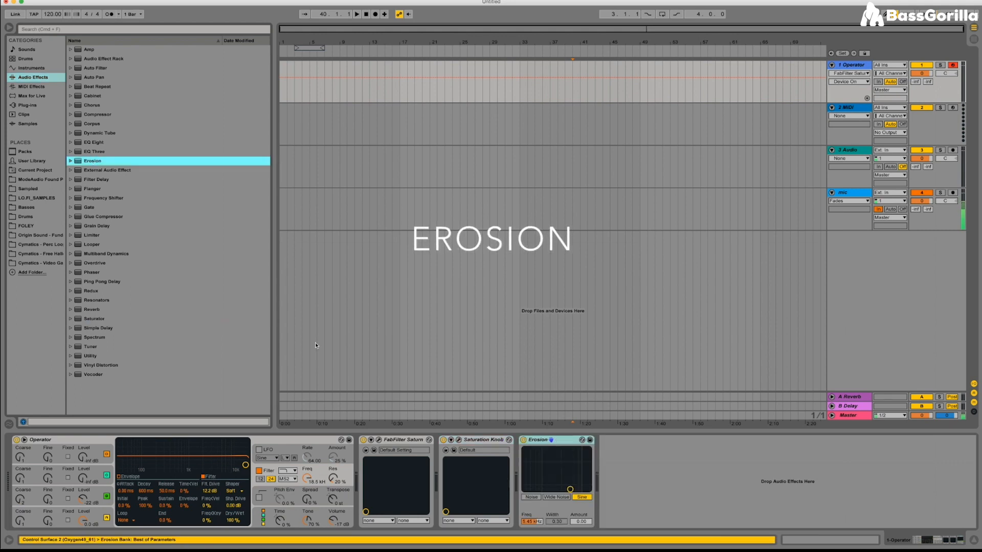
click(556, 442)
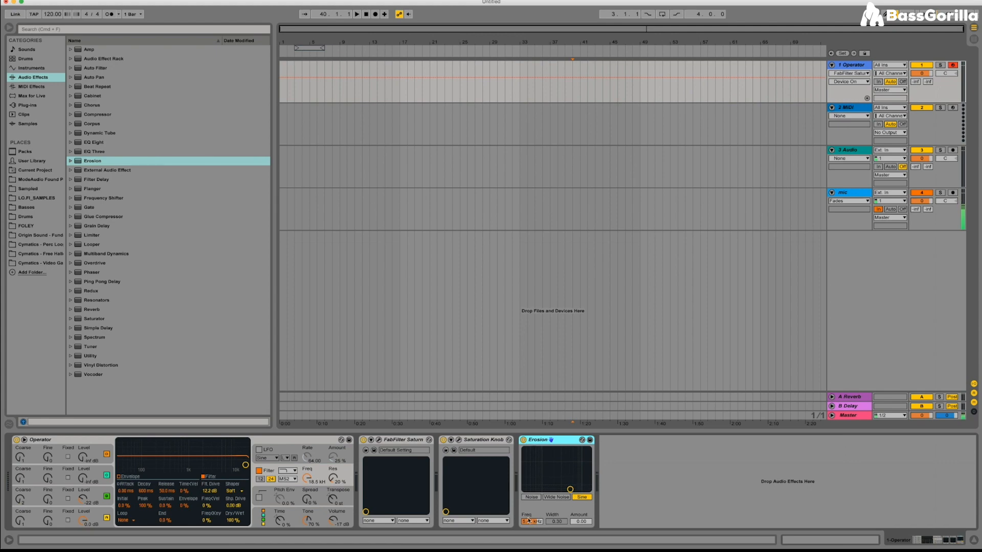
Raise Erosion's frequency to 18.0 kHz and its amount to about 90, and switch the mode to Wide Noise
drag(535, 523, 538, 523)
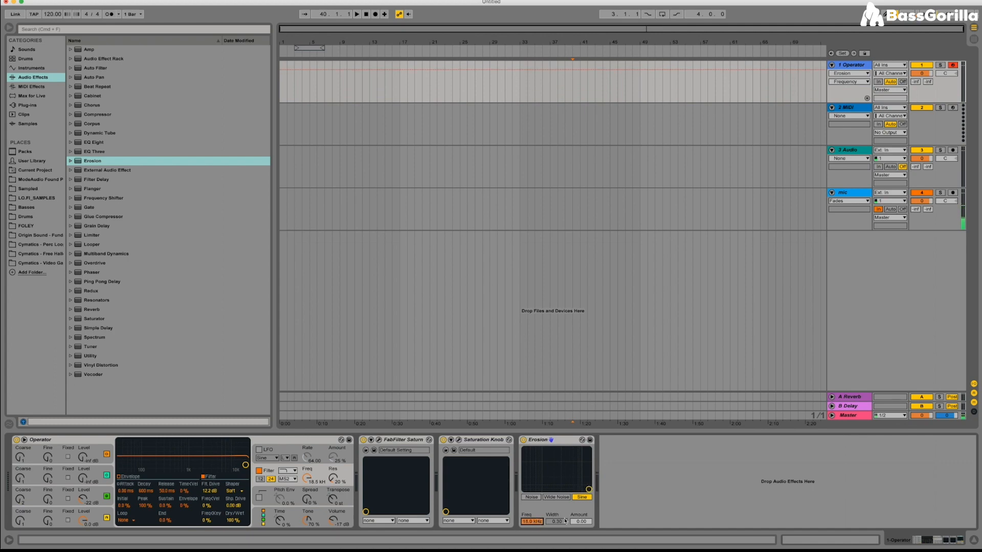
drag(577, 520, 569, 524)
click(557, 498)
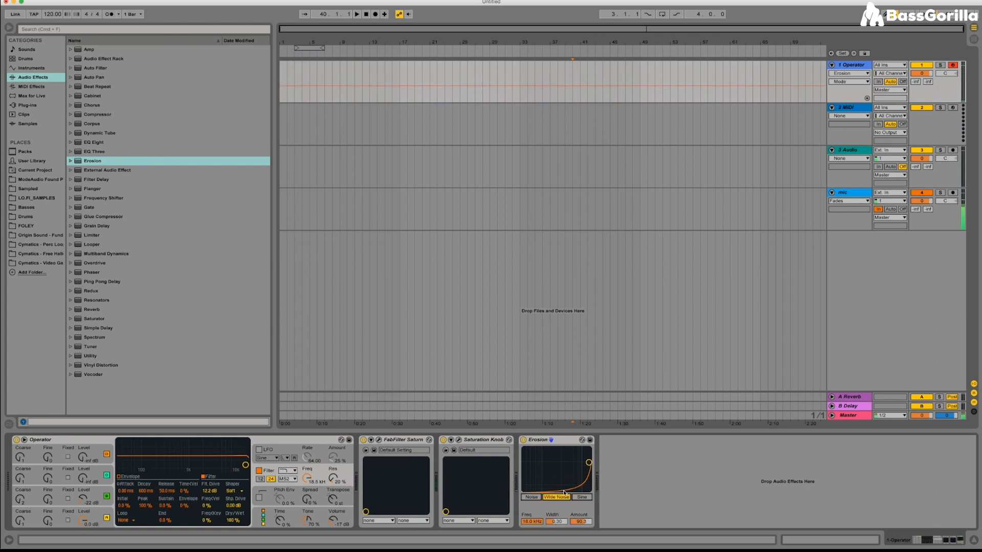
Set Erosion's frequency to 2.92 kHz, its width to about 0.8 and its amount to about 24
drag(589, 462, 565, 469)
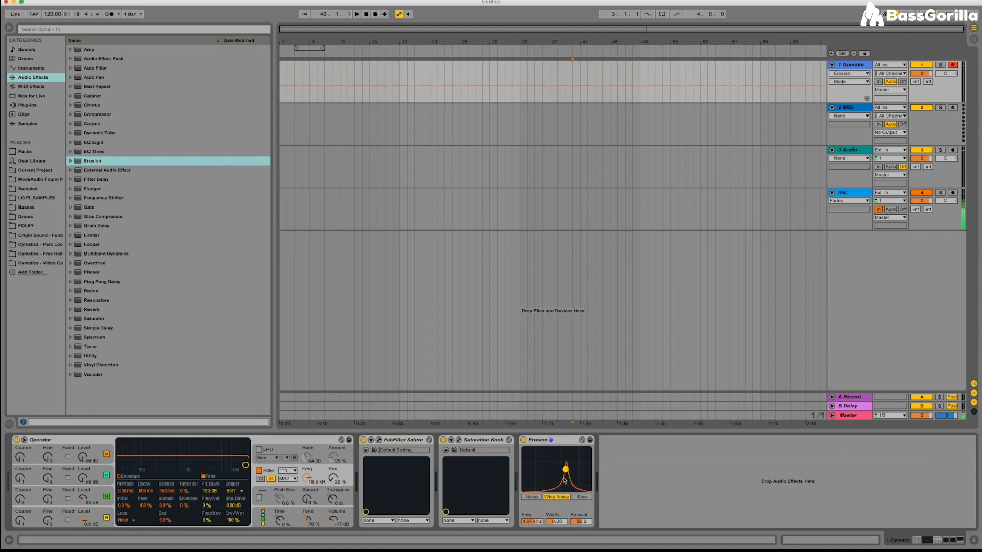
mouse_move(565, 469)
mouse_down()
mouse_move(559, 459)
mouse_move(561, 471)
mouse_up()
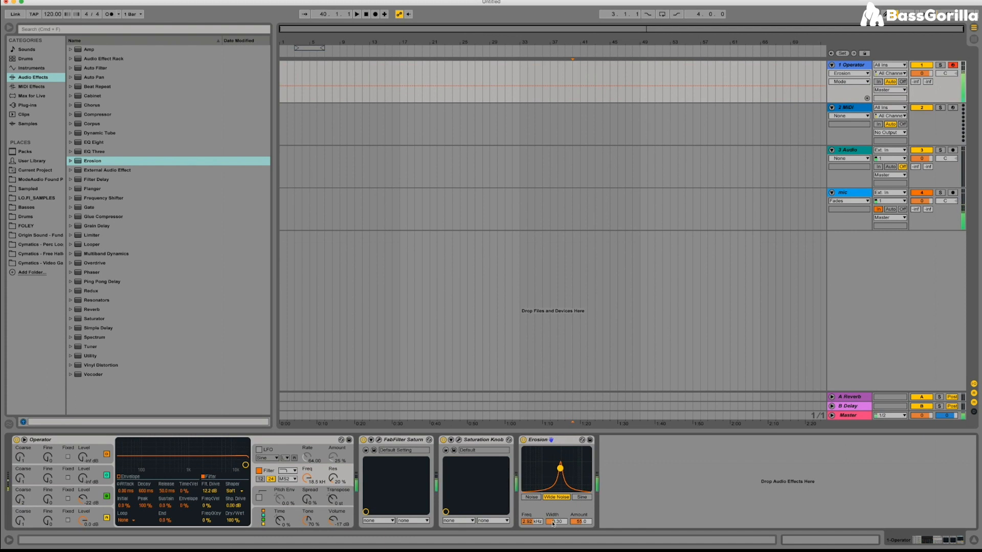
drag(554, 521, 554, 486)
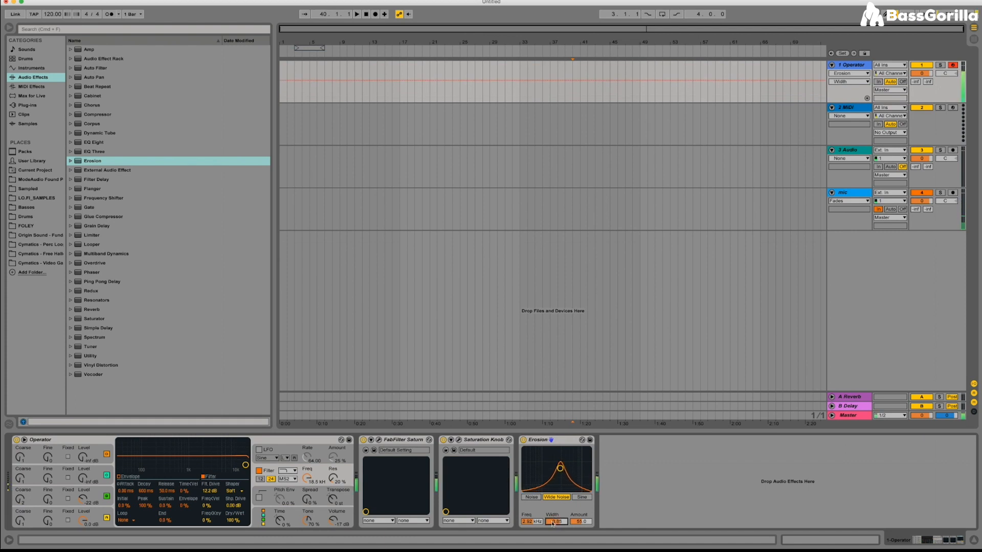
mouse_move(581, 521)
mouse_down()
mouse_move(581, 491)
mouse_move(573, 523)
mouse_up()
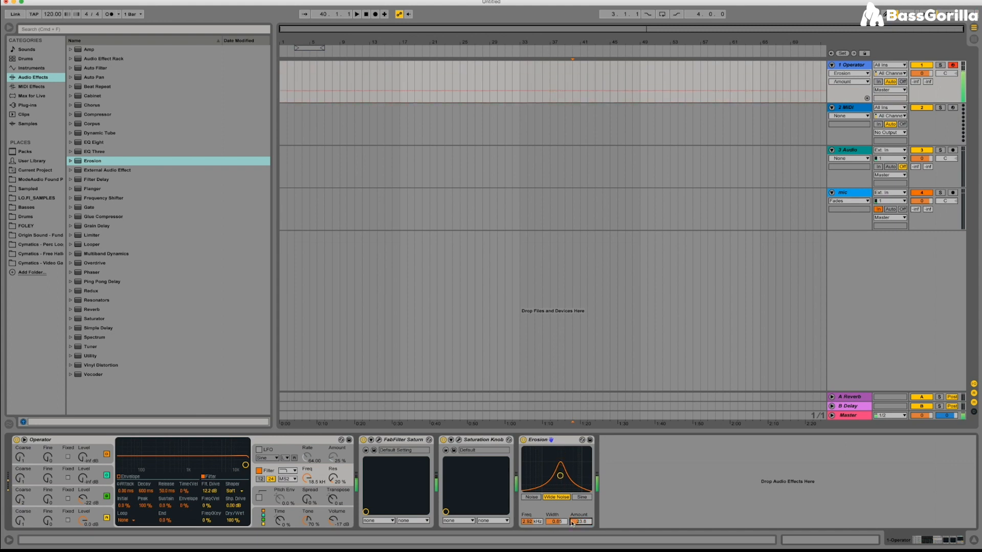
Compare the sound with Erosion bypassed, and set its amount to 42.5
click(523, 440)
click(523, 440)
drag(585, 523, 585, 523)
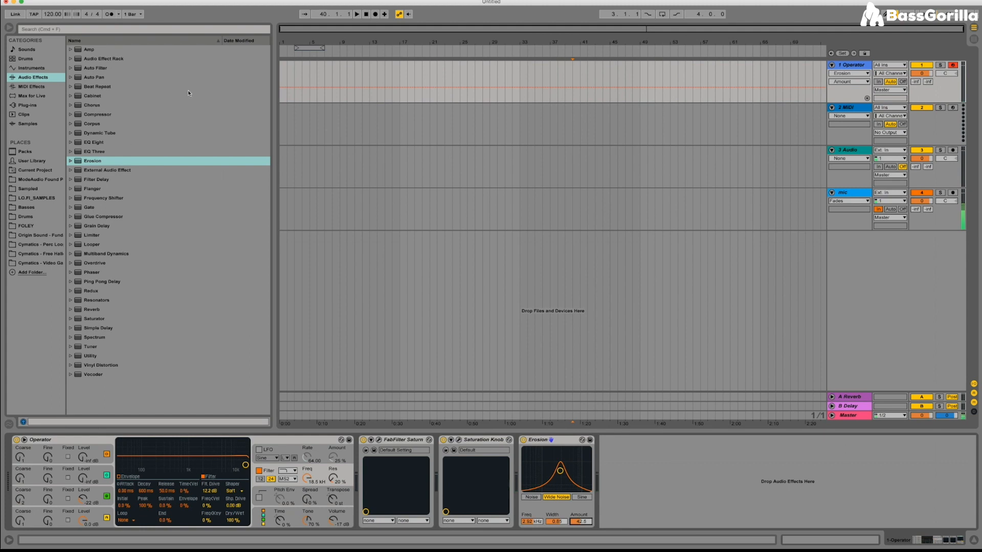
Add the Amp audio effect after Erosion
double_click(105, 50)
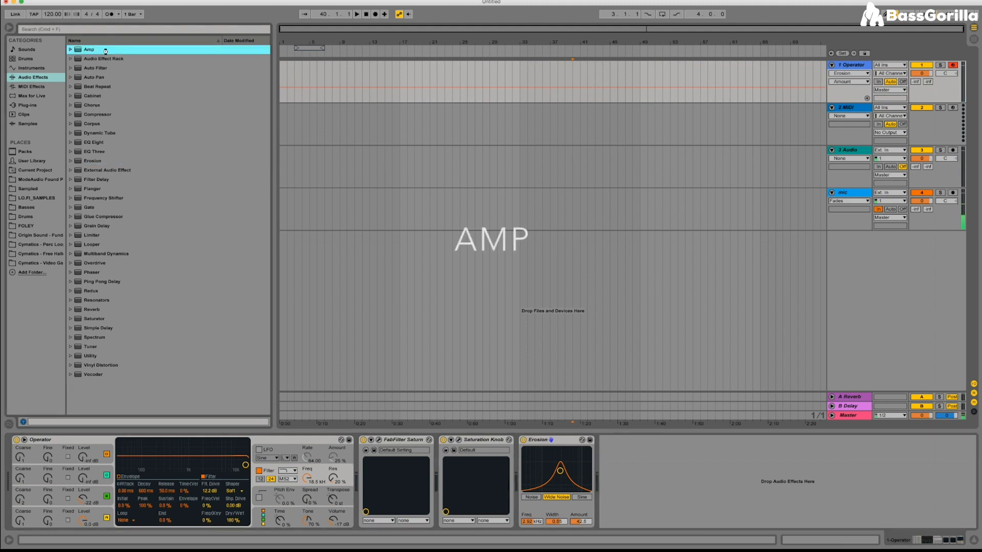
click(659, 442)
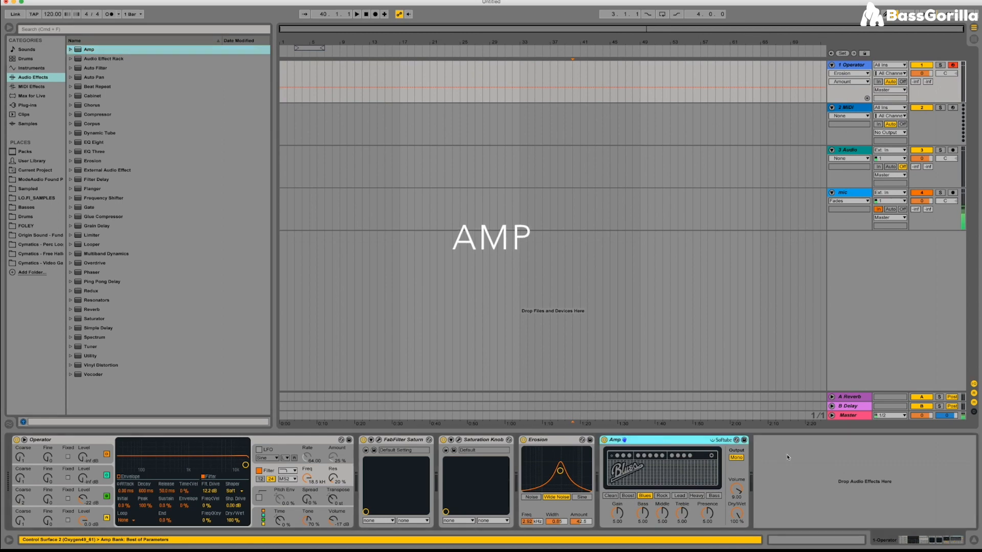
Switch Amp's output to Dual and compare the sound with Amp and Erosion bypassed
click(738, 459)
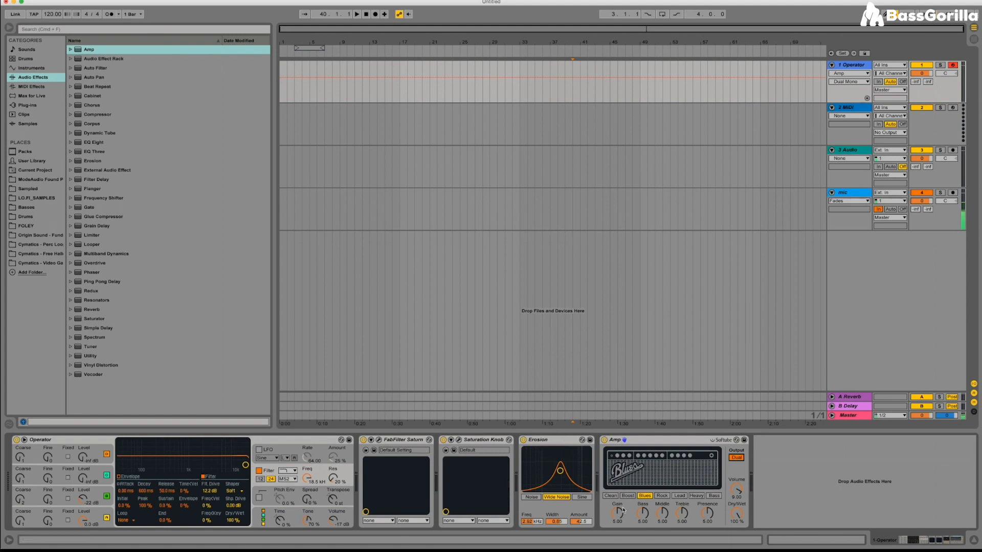
click(604, 440)
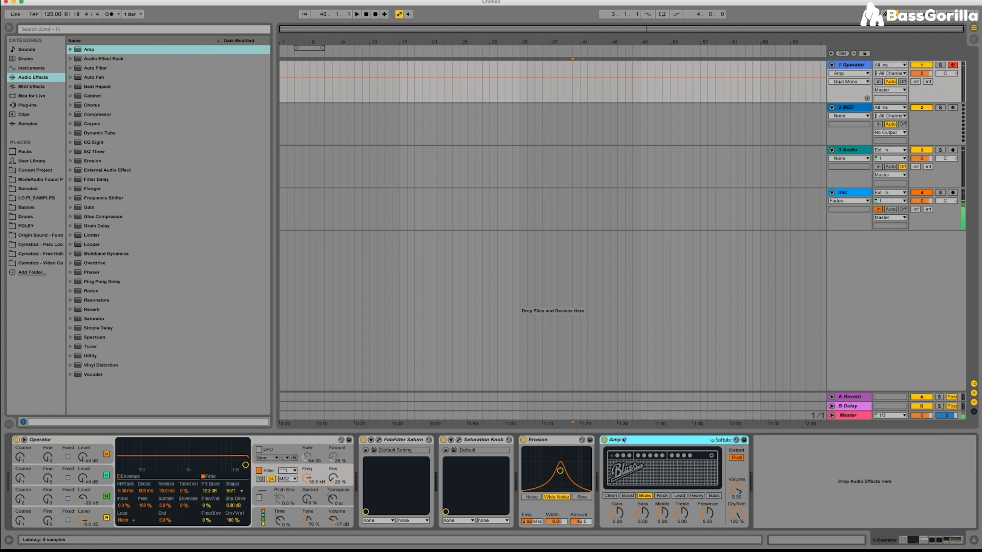
click(524, 440)
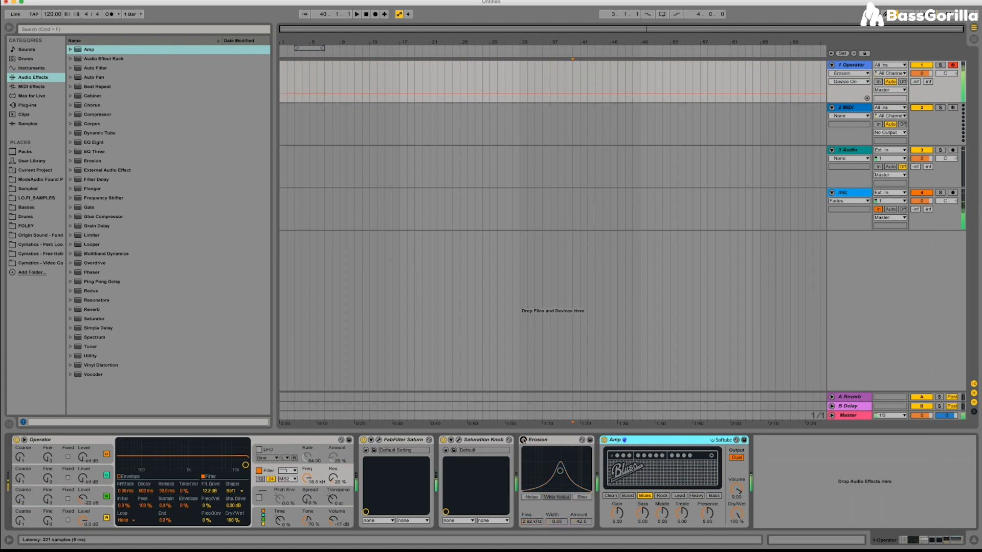
click(524, 440)
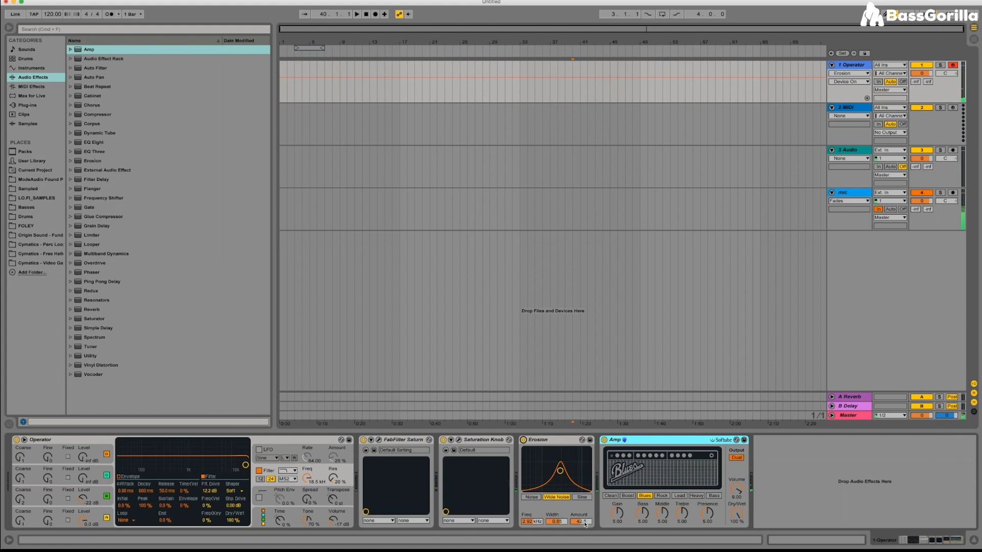
Lower Erosion's amount to 16.7 and set Amp's Dry/Wet to 73%
mouse_move(585, 523)
mouse_down()
mouse_move(585, 545)
mouse_move(585, 525)
mouse_up()
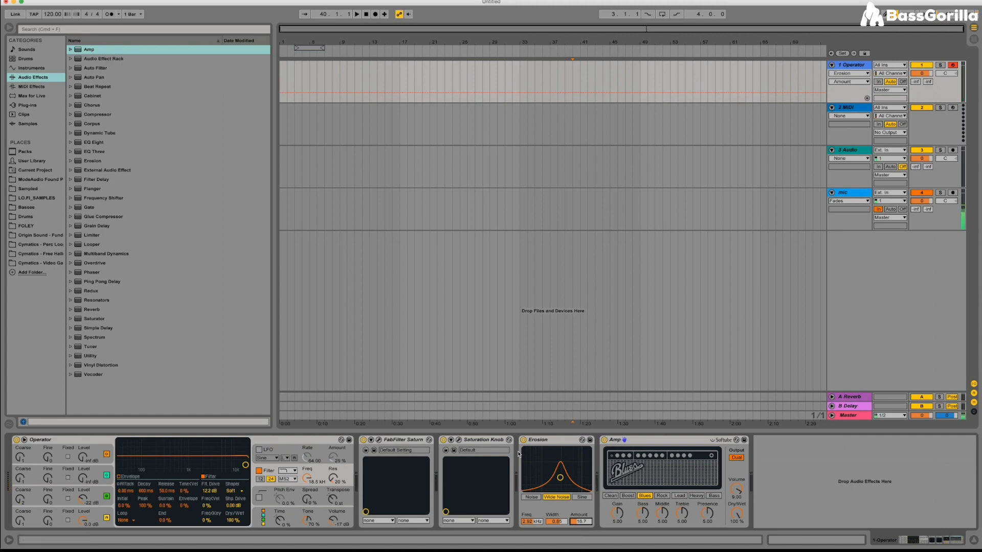
click(732, 517)
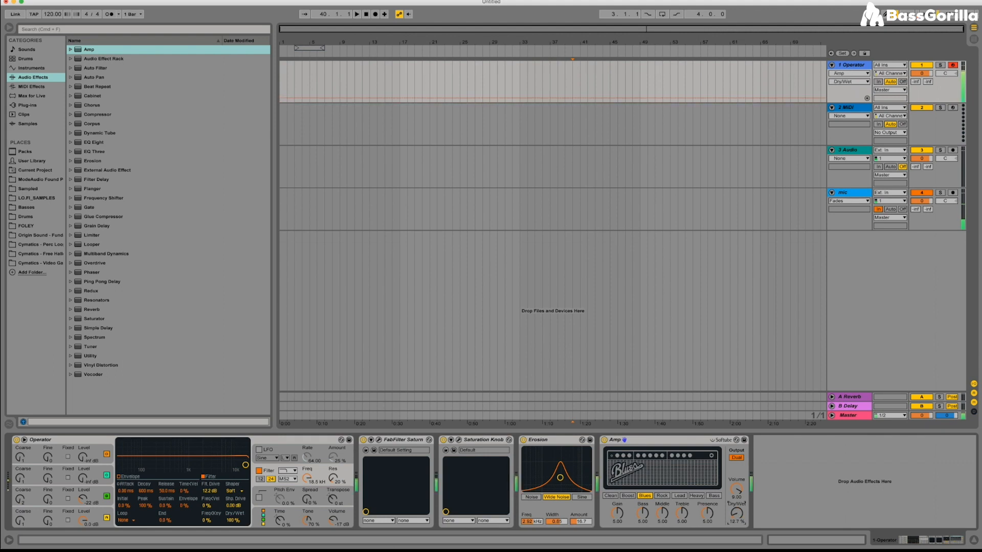
drag(732, 517, 732, 535)
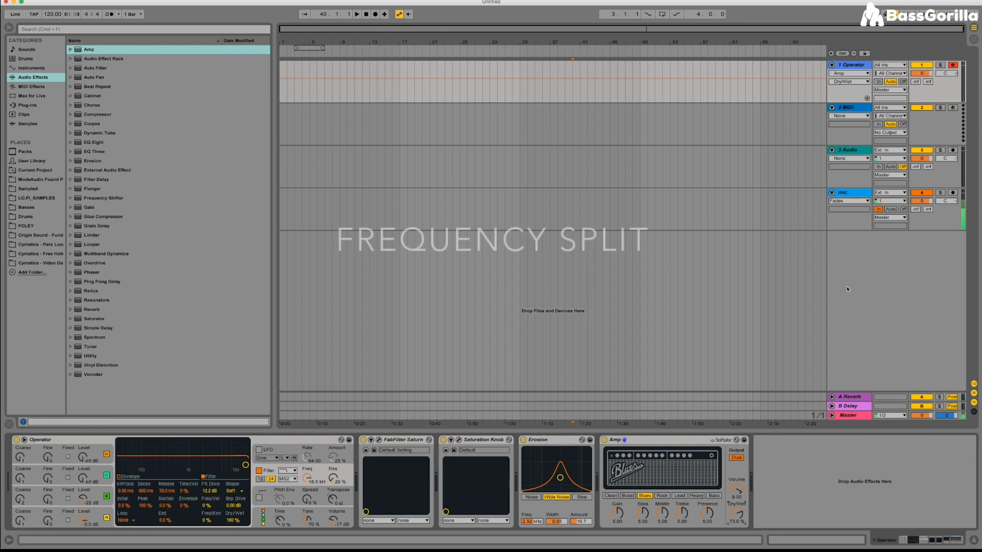
Add an Audio Effect Rack after Amp, place Multiband Dynamics inside it and show the rack's chain list
click(95, 60)
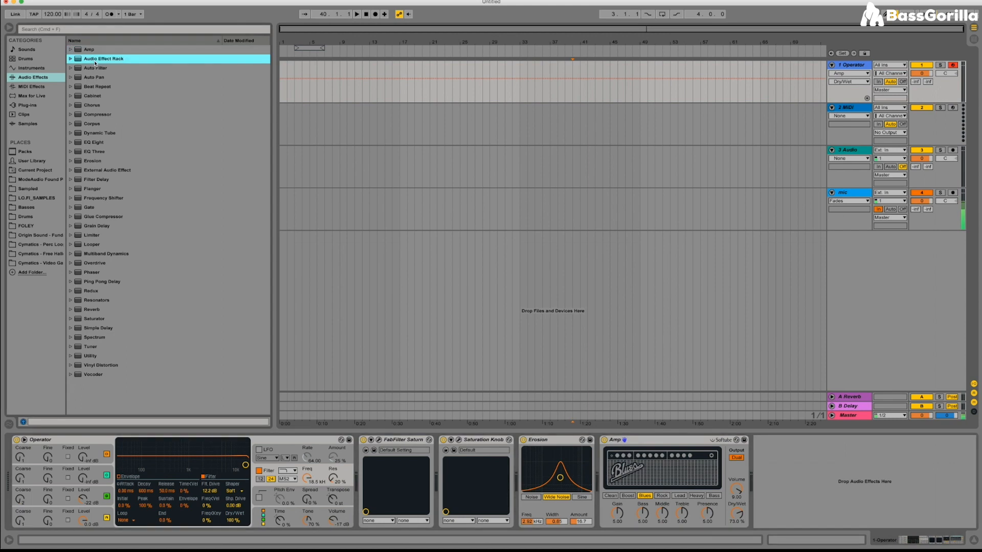
double_click(93, 59)
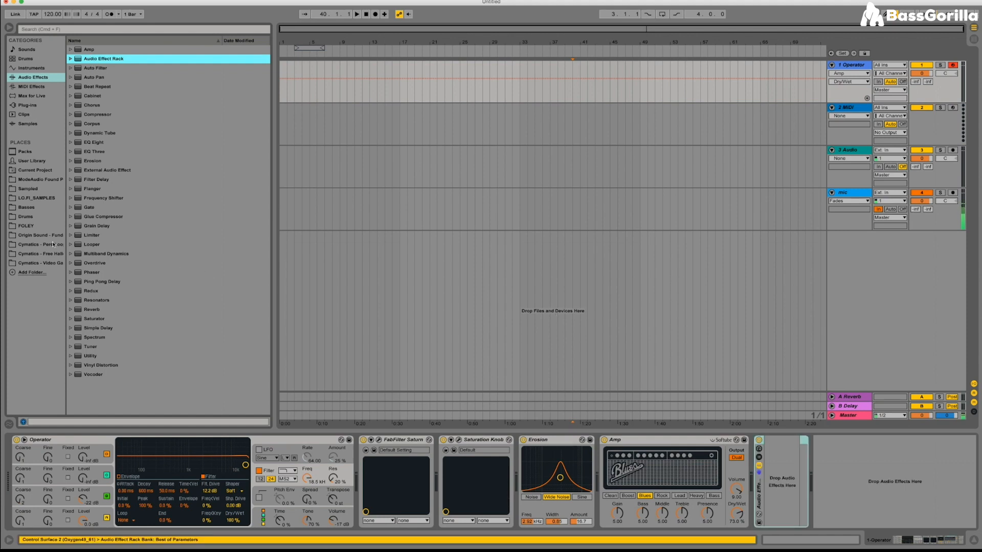
drag(98, 257, 781, 489)
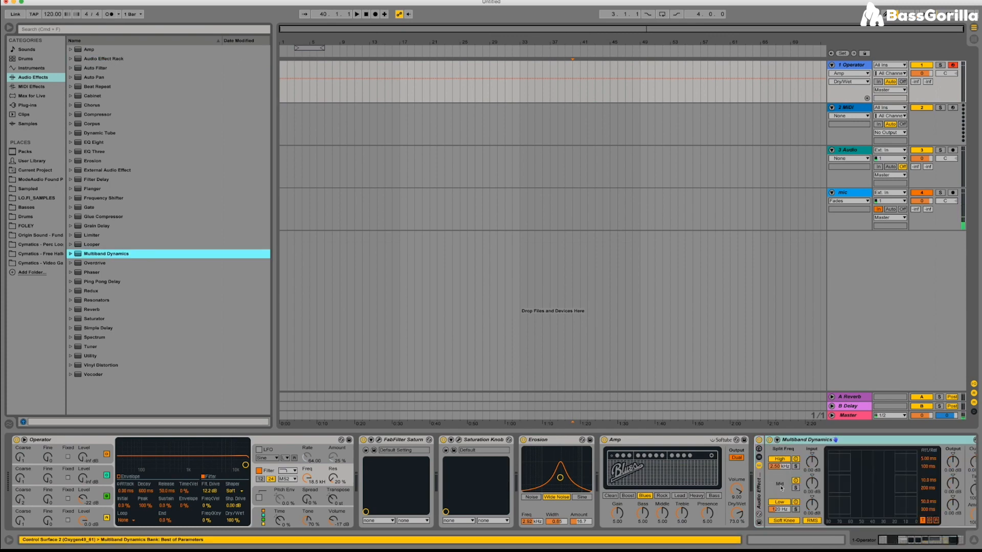
click(760, 458)
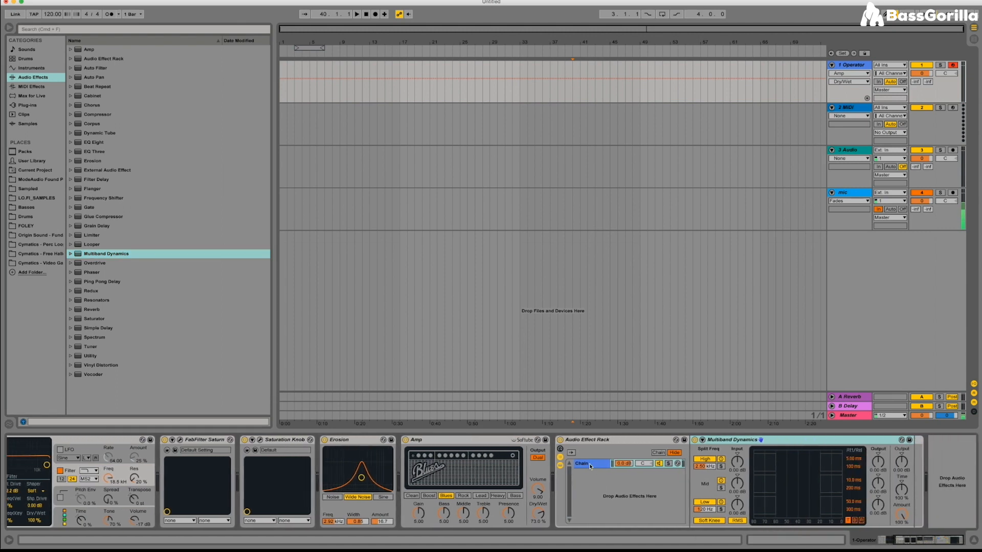
Rename the rack's chain as Hi and solo the high band in its Multiband Dynamics
click(590, 465)
key(super+r)
text(Hi)
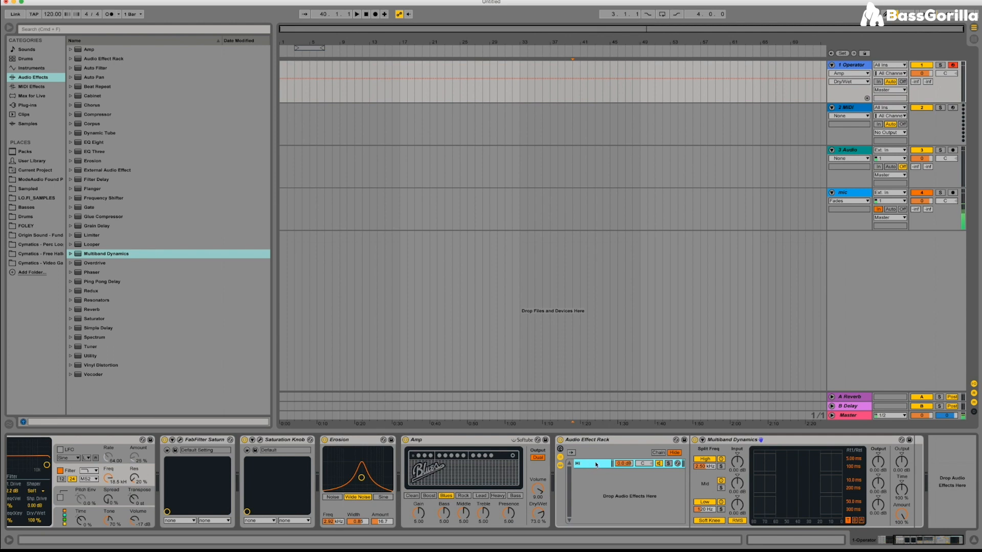
click(721, 467)
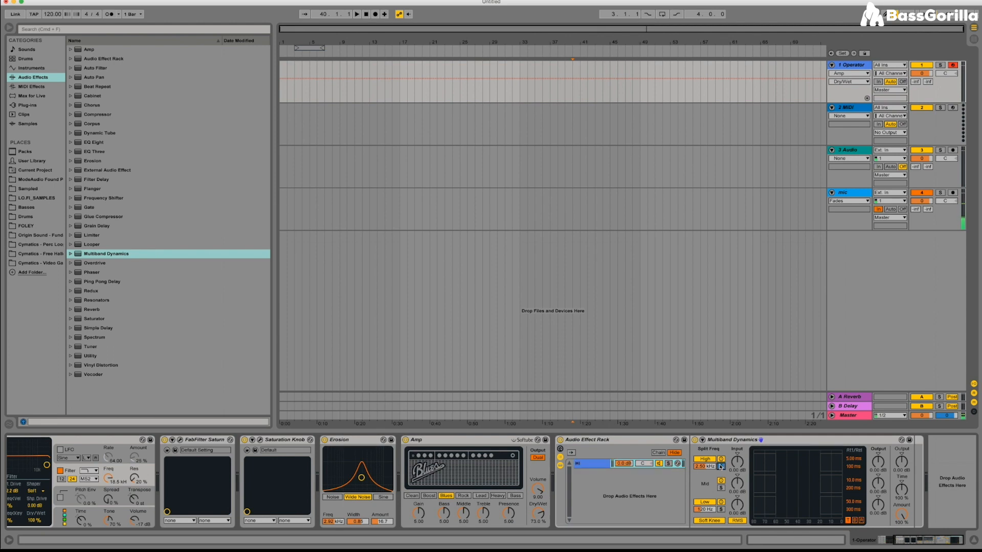
Duplicate the Hi chain, rename the copy as Mid and solo only the mid band in its Multiband Dynamics
click(596, 464)
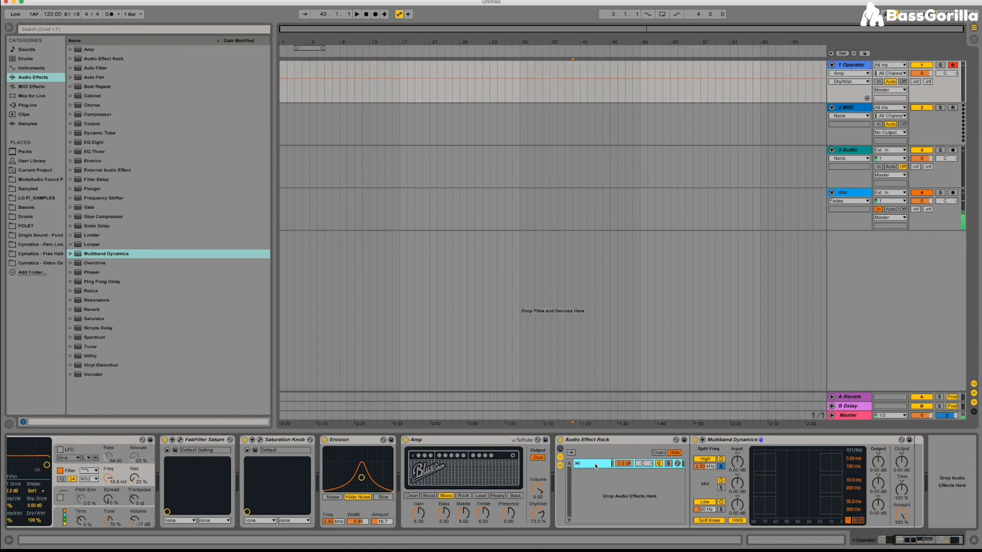
key(super+d)
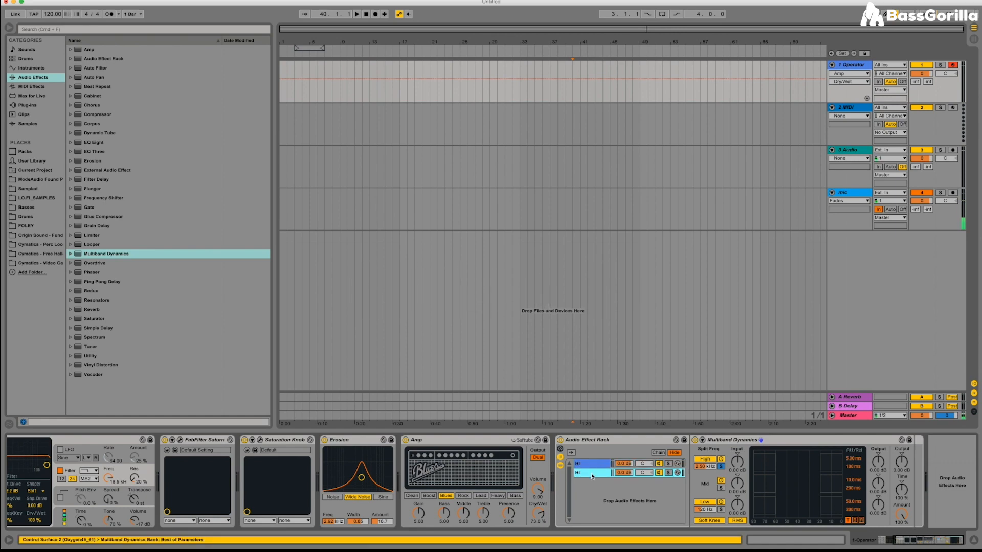
key(super+r)
text(Mid)
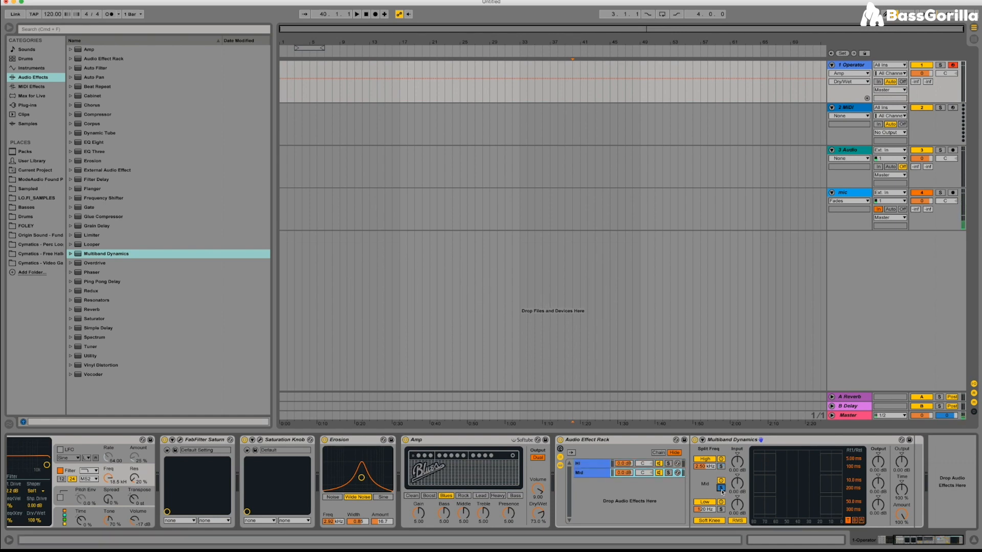
key(Return)
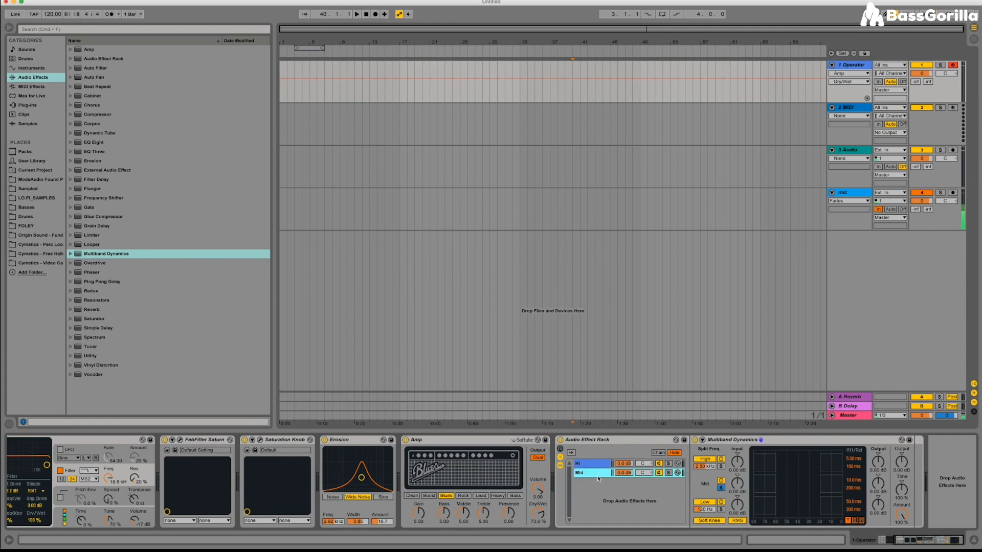
Set the Mid chain's low split frequency to 100 Hz and duplicate that chain as Lo
click(703, 509)
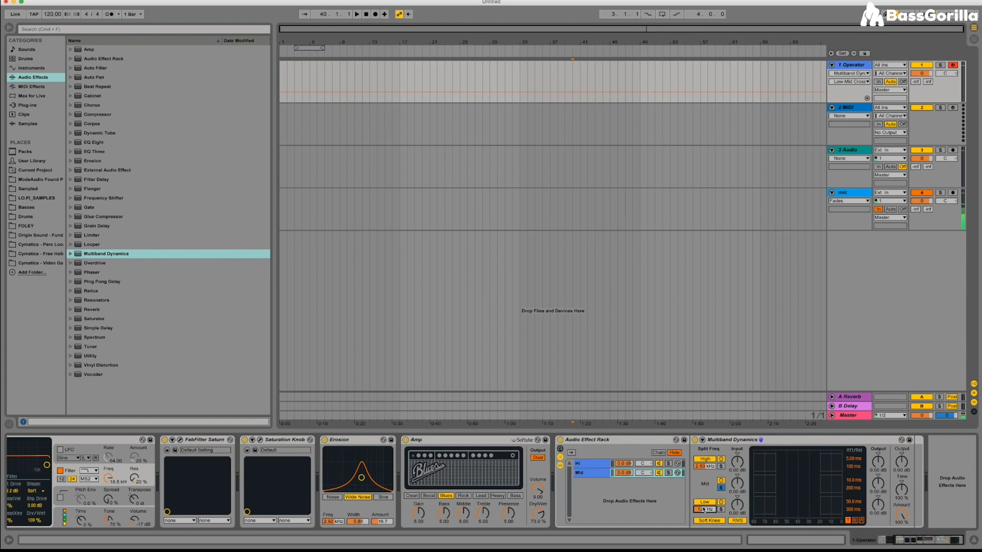
text(100)
key(Return)
click(599, 473)
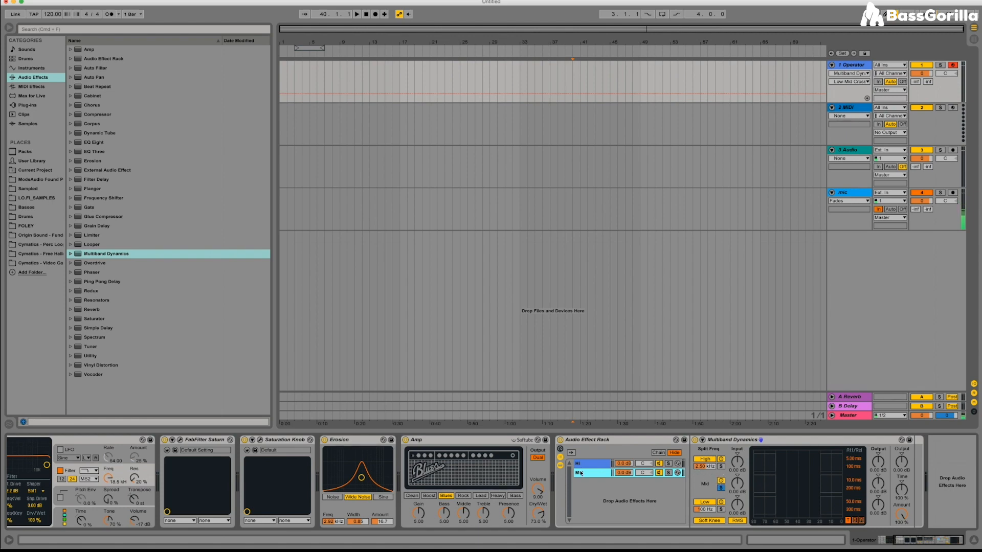
key(super+d)
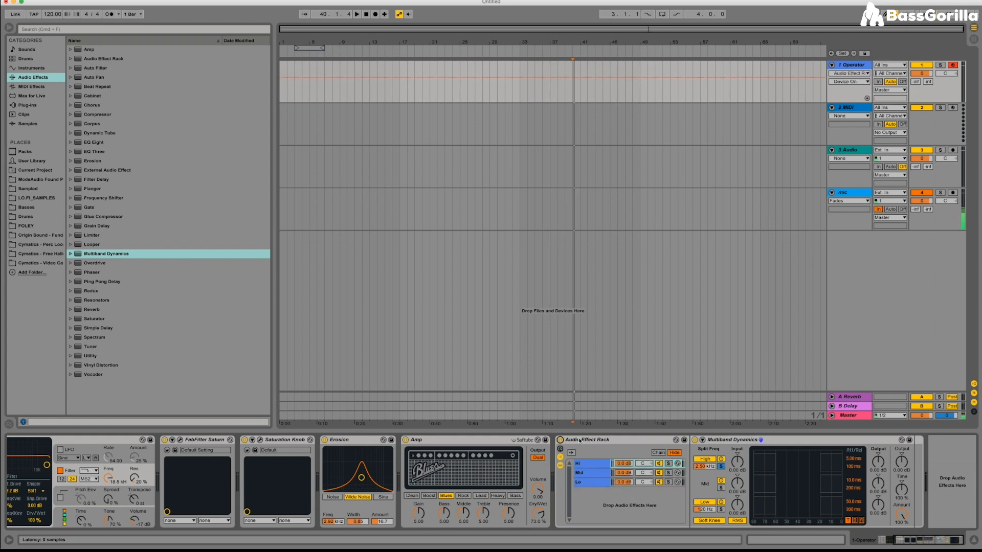
Rename the Audio Effect Rack as Frequency Split and save it as a preset in the User Library
click(580, 440)
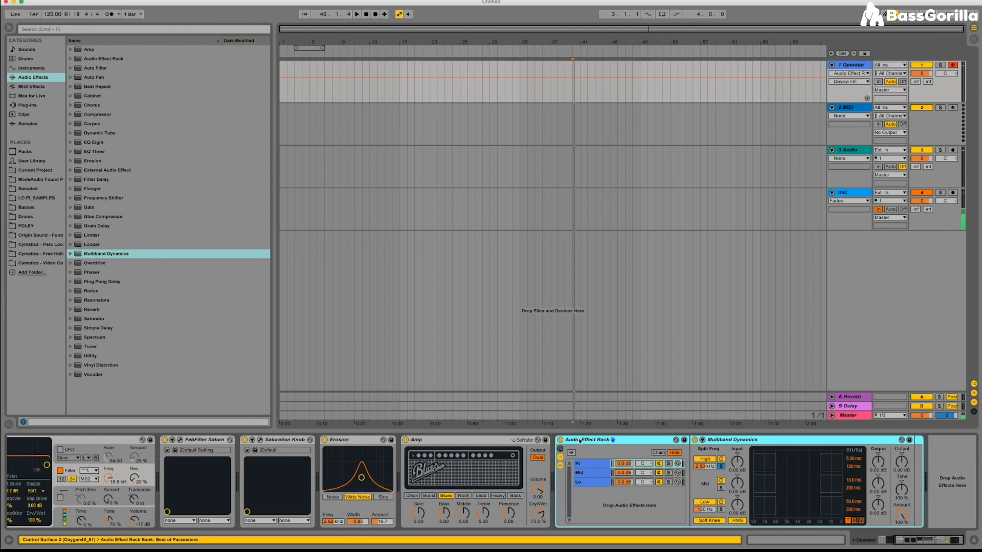
key(super+r)
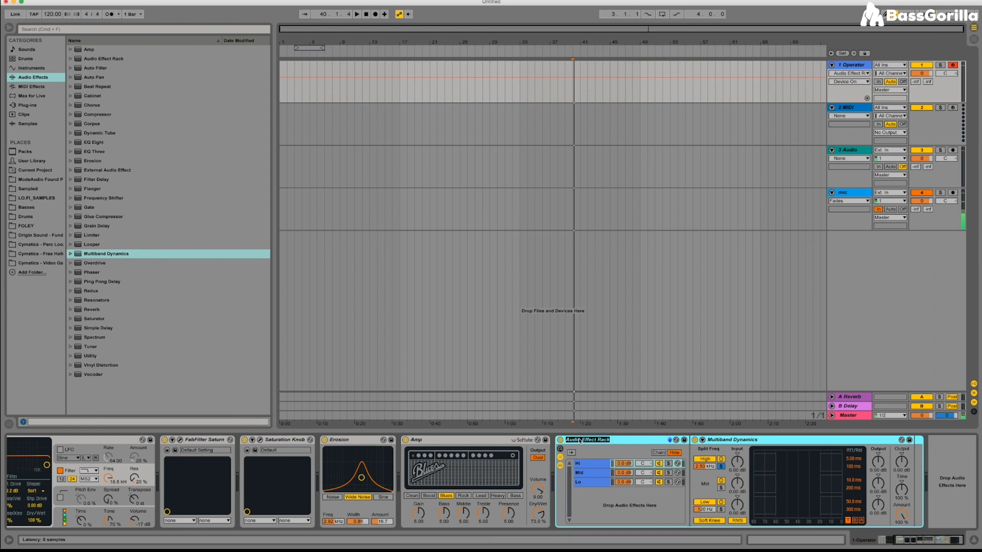
text(Frequency Split)
key(Return)
click(685, 440)
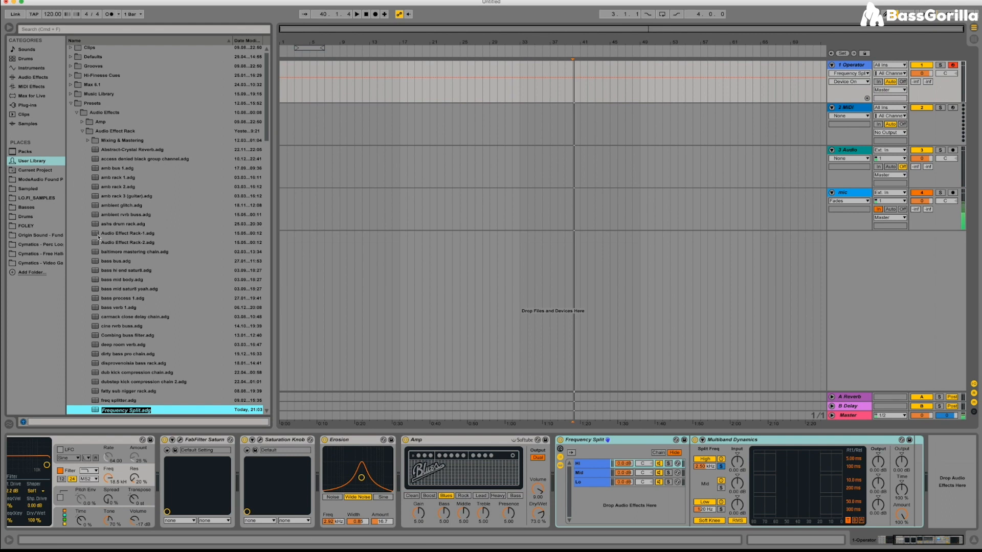
click(571, 451)
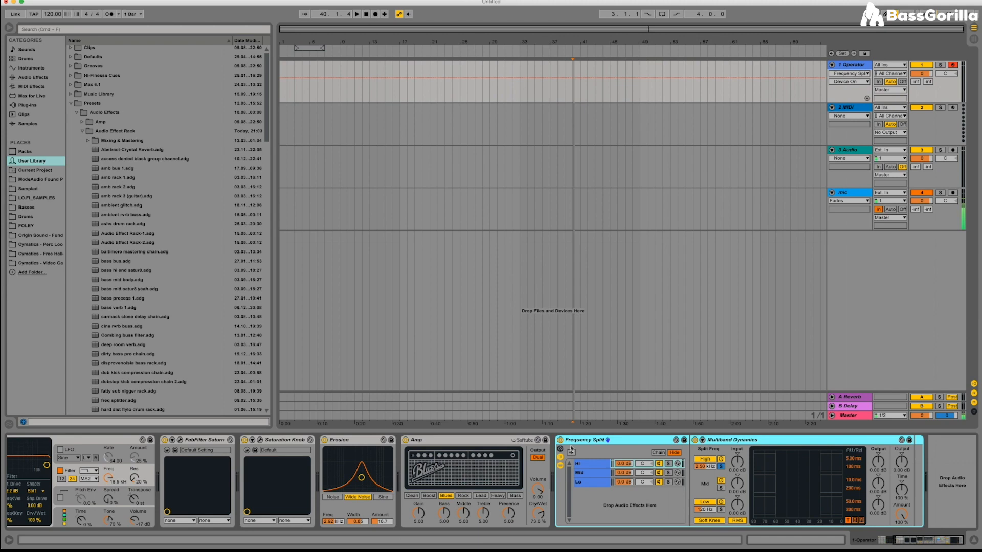
Check the devices in the Hi, Mid and Lo chains of the Frequency Split rack
click(603, 466)
click(603, 473)
click(602, 482)
click(601, 474)
click(599, 467)
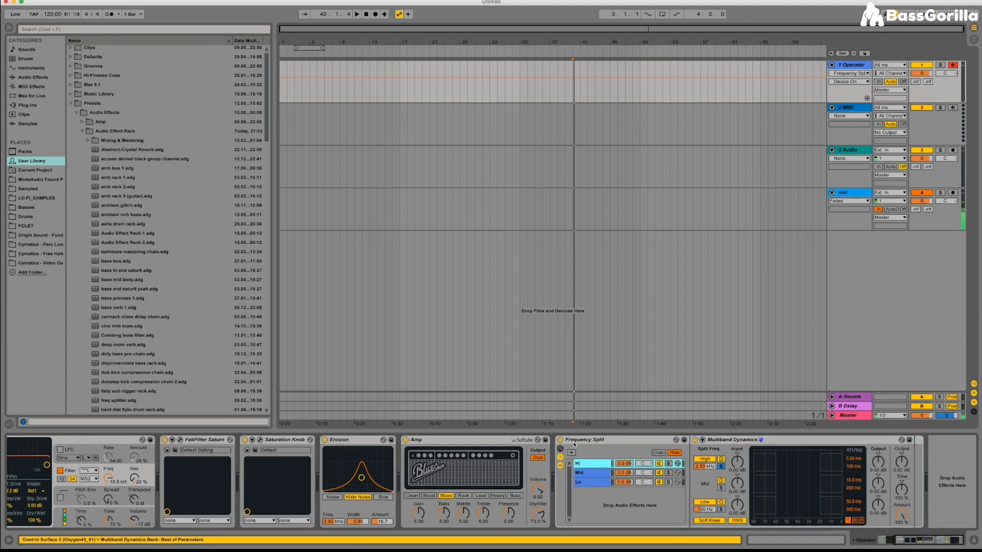
click(599, 453)
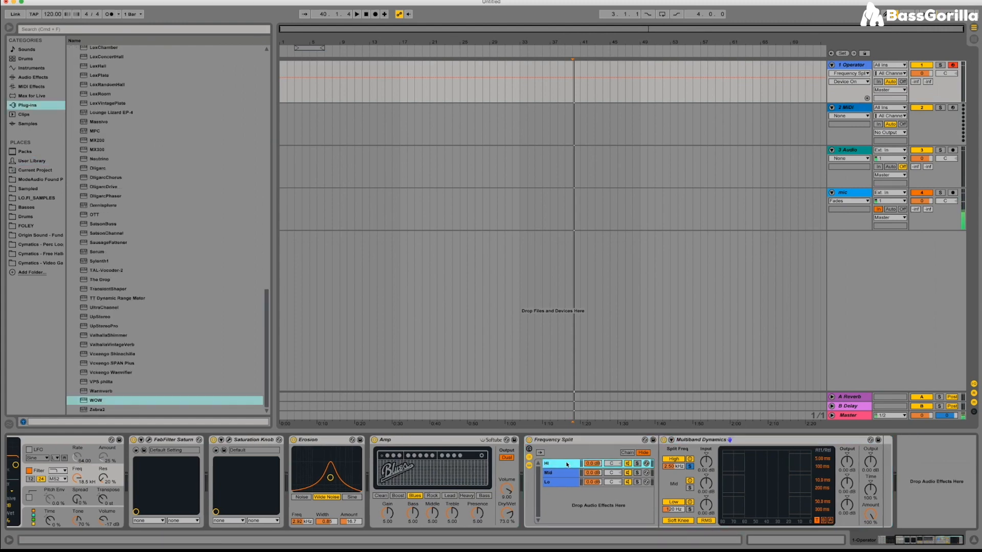
click(566, 474)
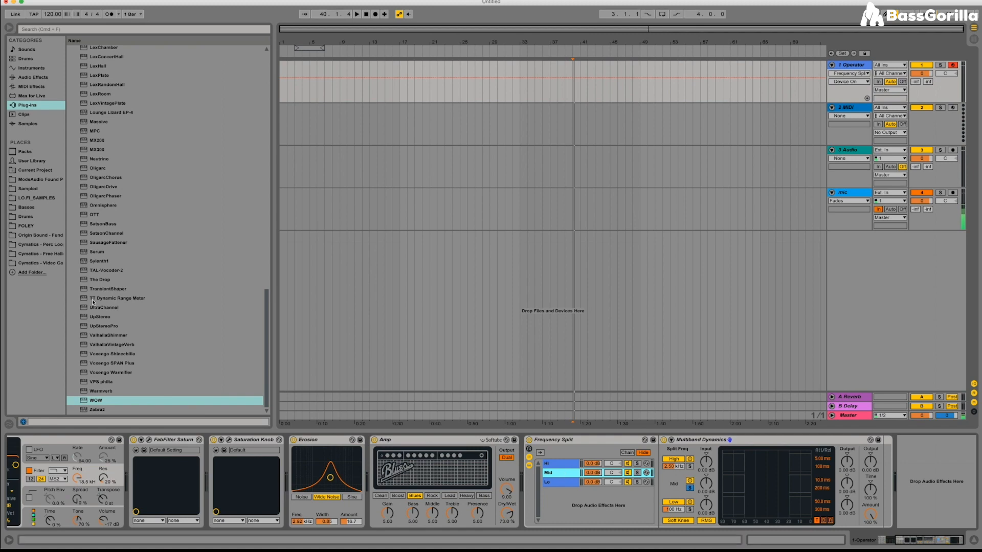
Insert the WOW plug-in after Multiband Dynamics in the Hi chain and set its Overdrive to about 50%
drag(95, 401, 560, 466)
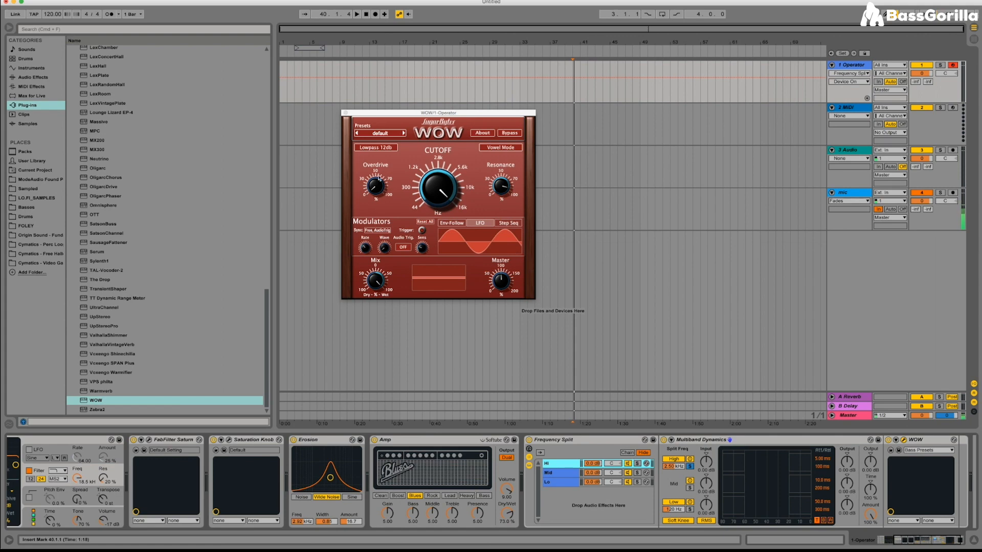
click(439, 190)
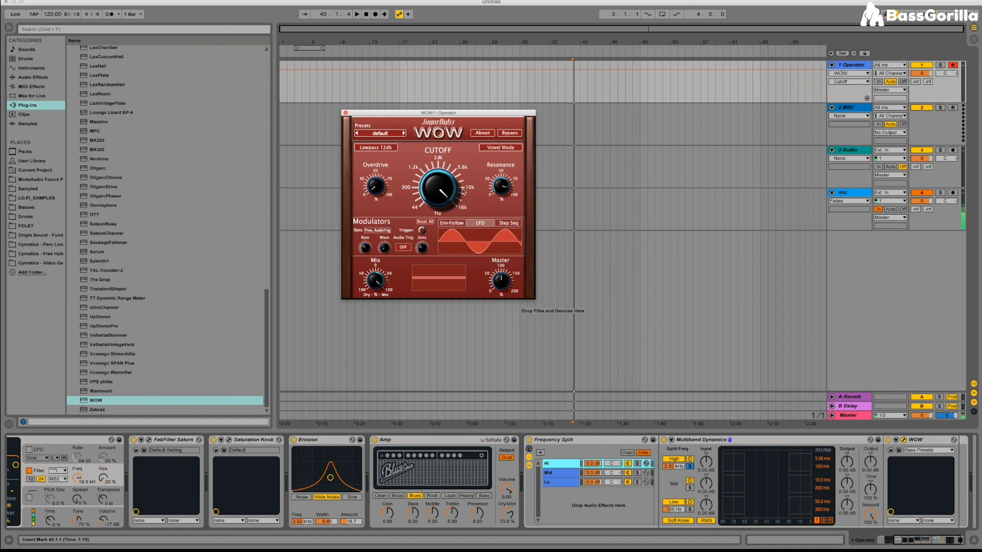
drag(374, 187, 372, 109)
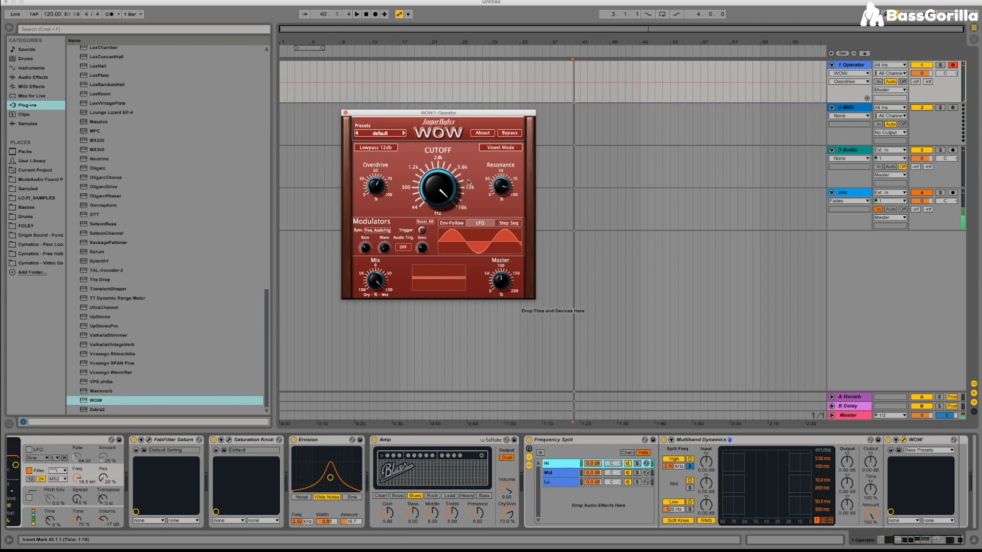
Sweep the cutoff of the Hi chain's WOW, leave it at about 10 kHz and solo the chain
drag(444, 186, 425, 237)
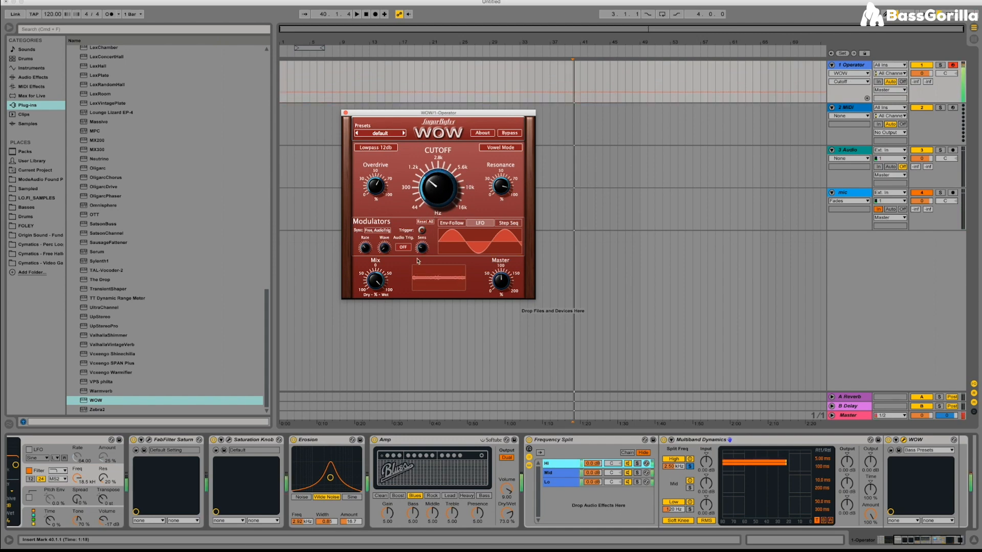
drag(414, 237, 432, 198)
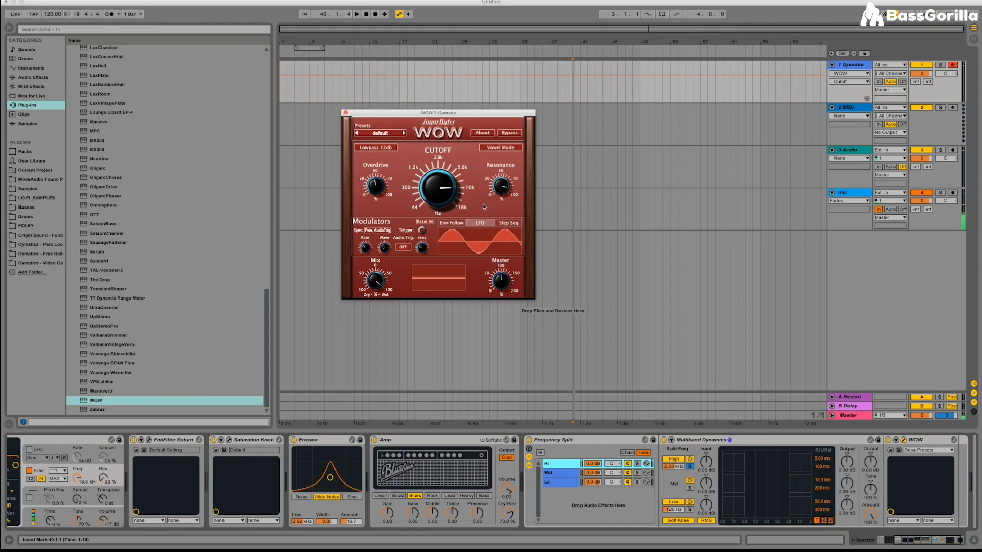
click(637, 464)
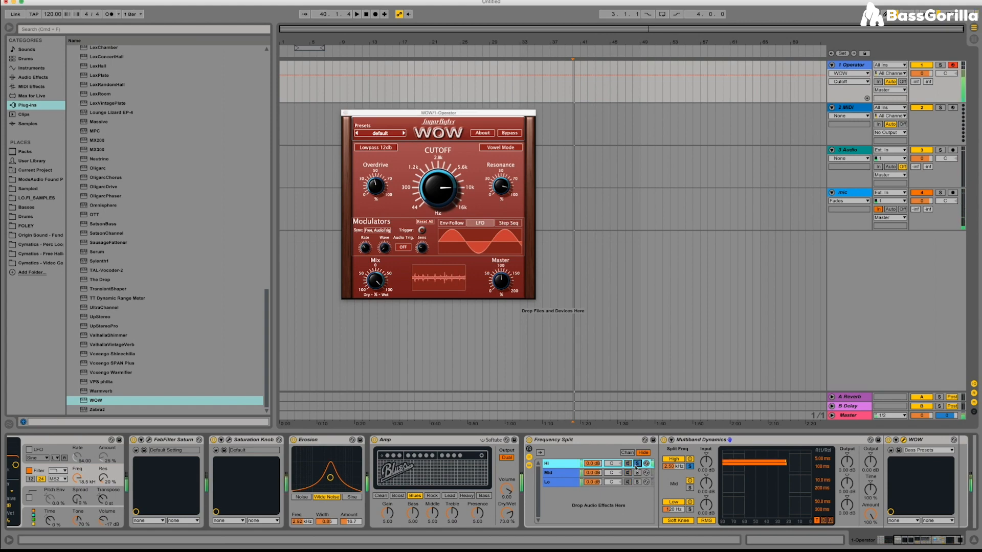
Switch to the soloed Mid chain and sweep the cutoff of its WOW filter between low and high frequencies
click(558, 474)
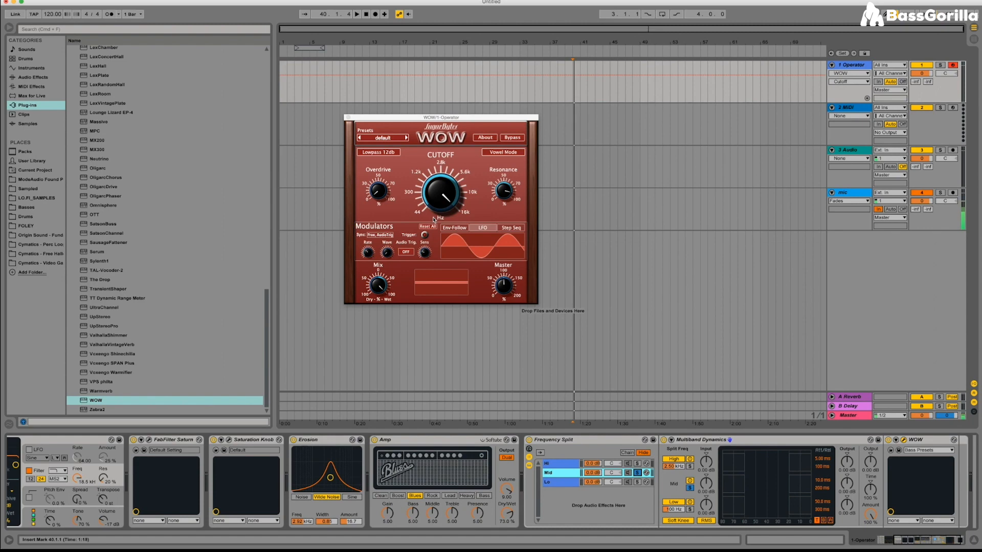
click(440, 193)
drag(440, 193, 431, 253)
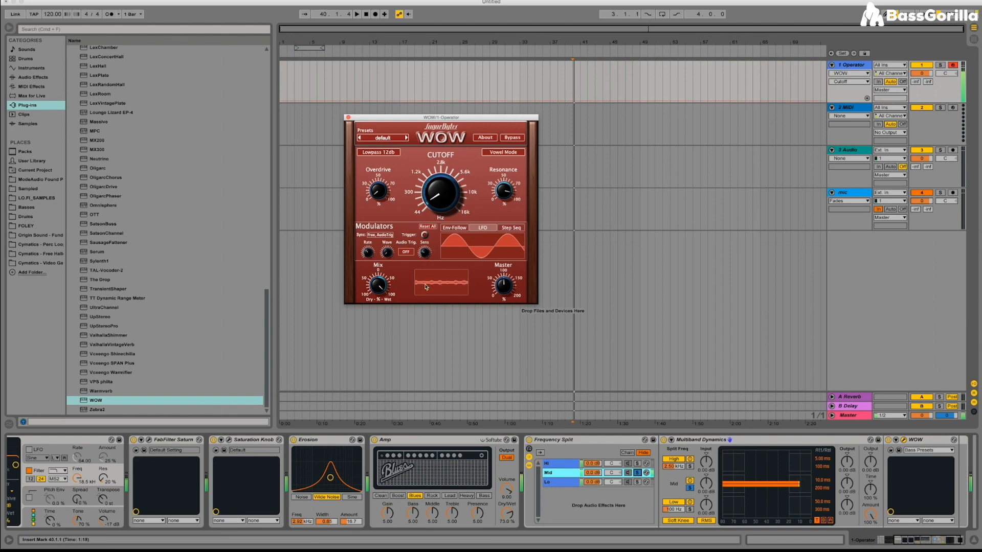
drag(417, 264, 372, 237)
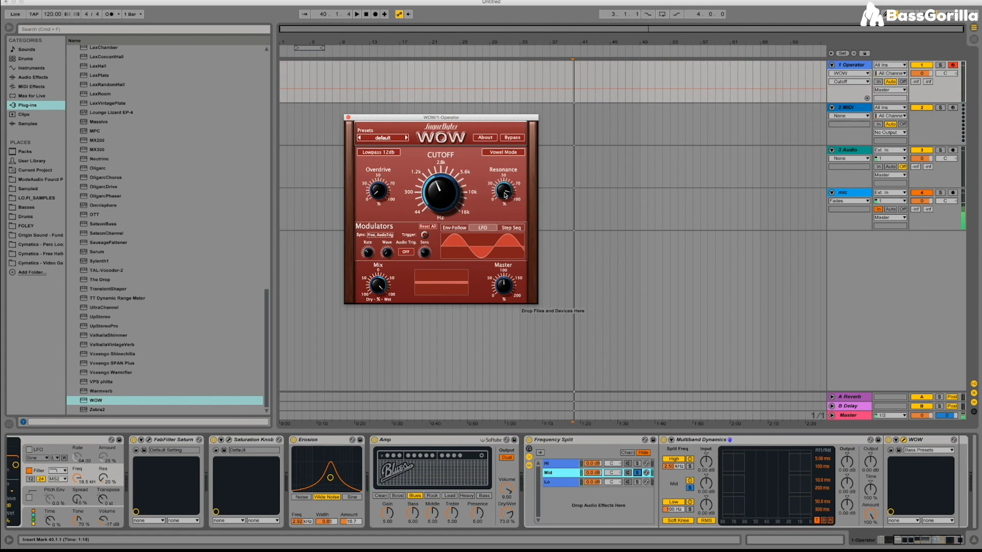
Compare cutoff sweeps of the Mid chain's WOW with resonance at minimum and raised again, and unsolo the chain
drag(505, 195, 464, 345)
mouse_move(433, 181)
mouse_down()
mouse_move(431, 230)
mouse_move(433, 175)
mouse_up()
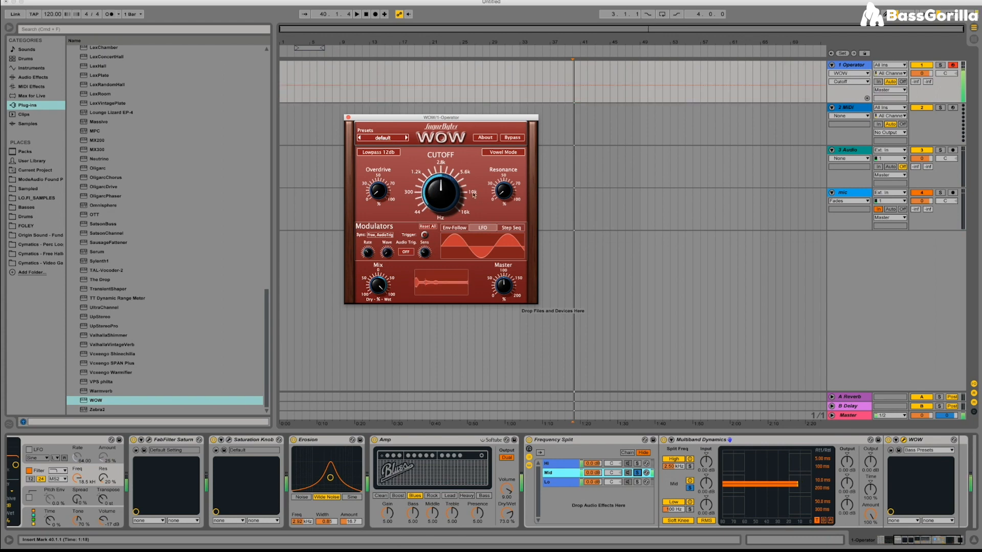
drag(502, 190, 497, 71)
drag(440, 185, 411, 209)
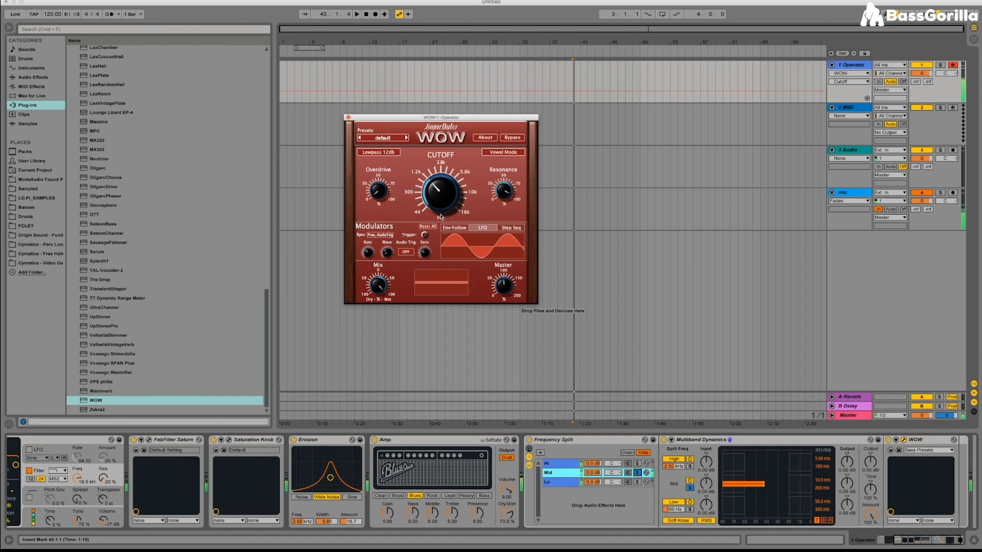
click(379, 192)
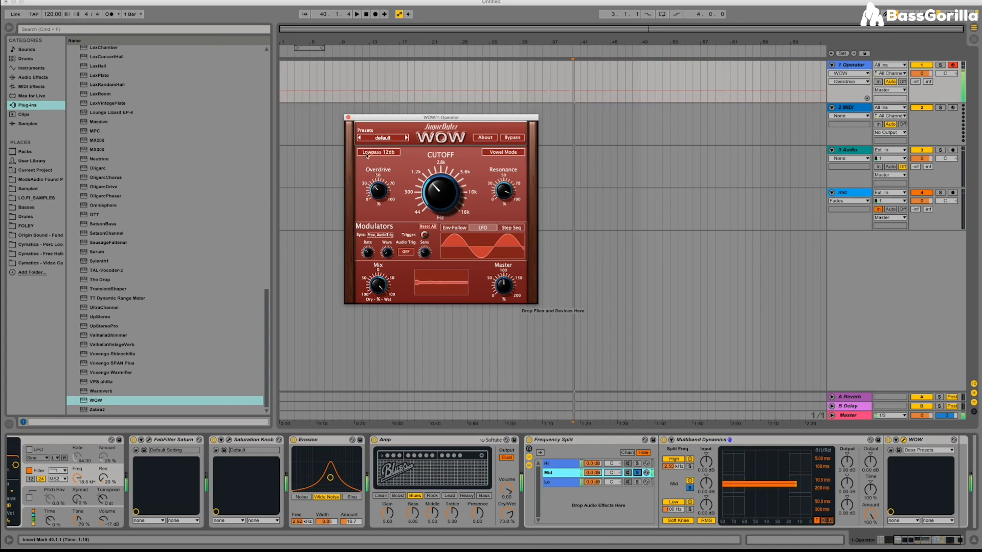
click(636, 473)
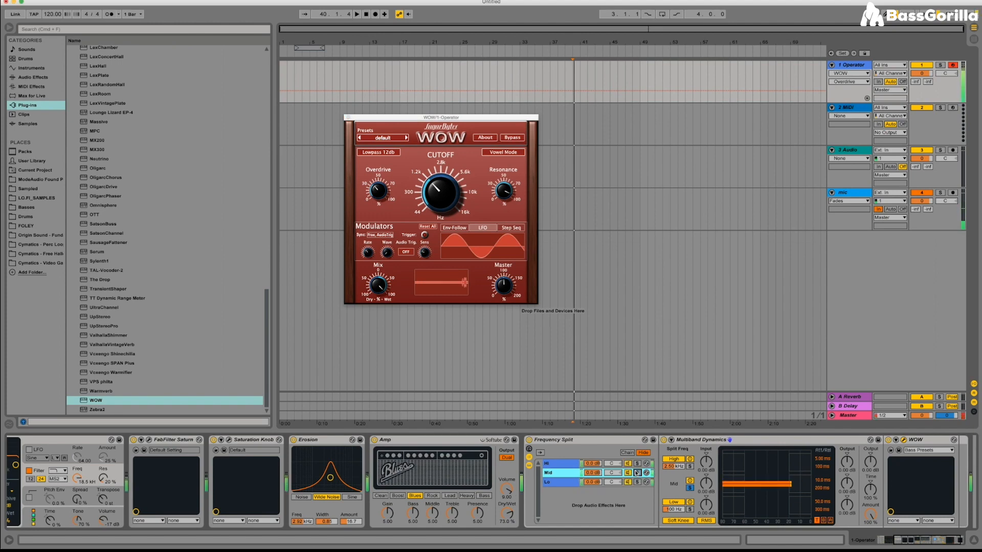
Fine-tune the WOW's cutoff with resonance at about 75% and lower the Operator track's volume to about -3.9 dB
mouse_move(441, 187)
mouse_down()
mouse_move(437, 215)
mouse_move(434, 164)
mouse_move(427, 196)
mouse_up()
click(505, 199)
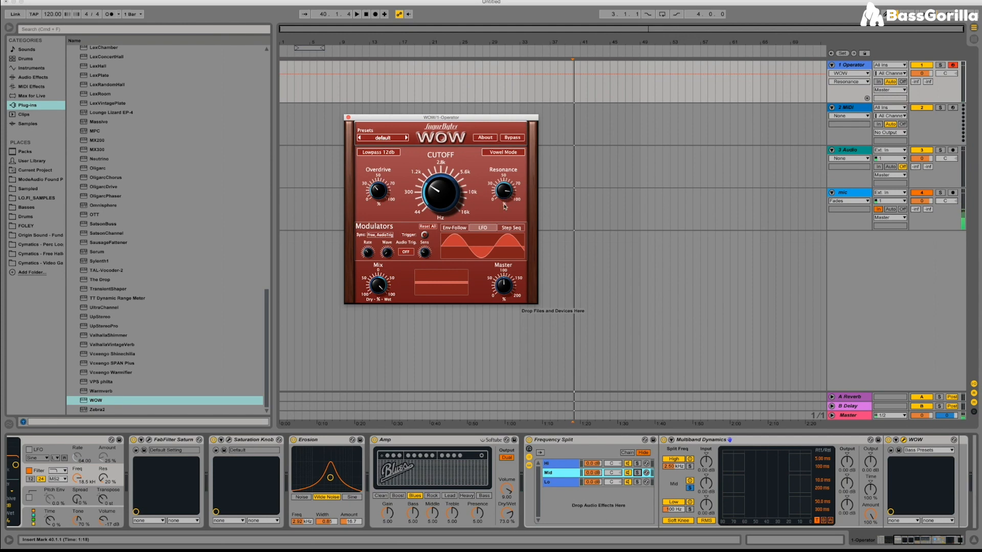
mouse_move(507, 192)
mouse_down()
mouse_move(501, 162)
mouse_move(505, 196)
mouse_move(452, 203)
mouse_move(510, 193)
mouse_up()
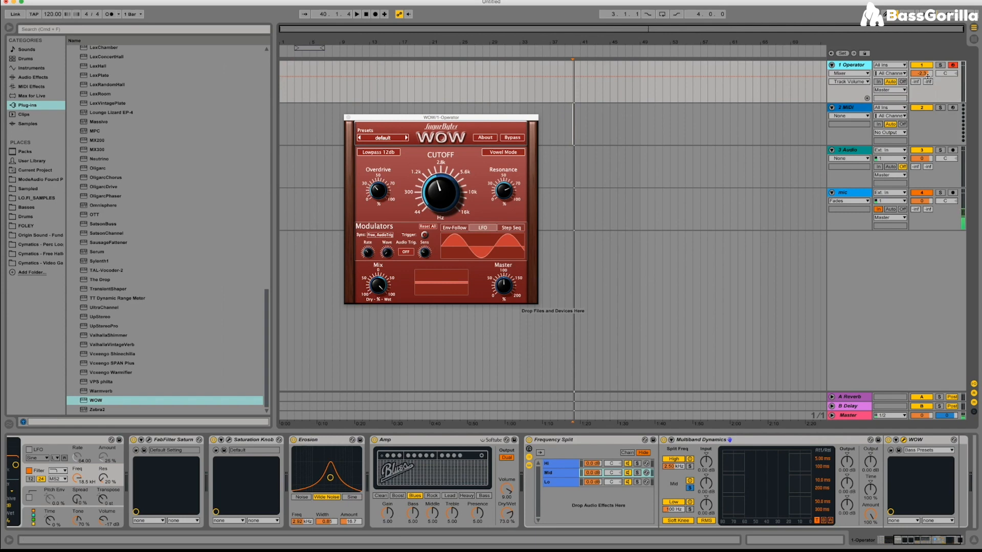
drag(922, 73, 922, 82)
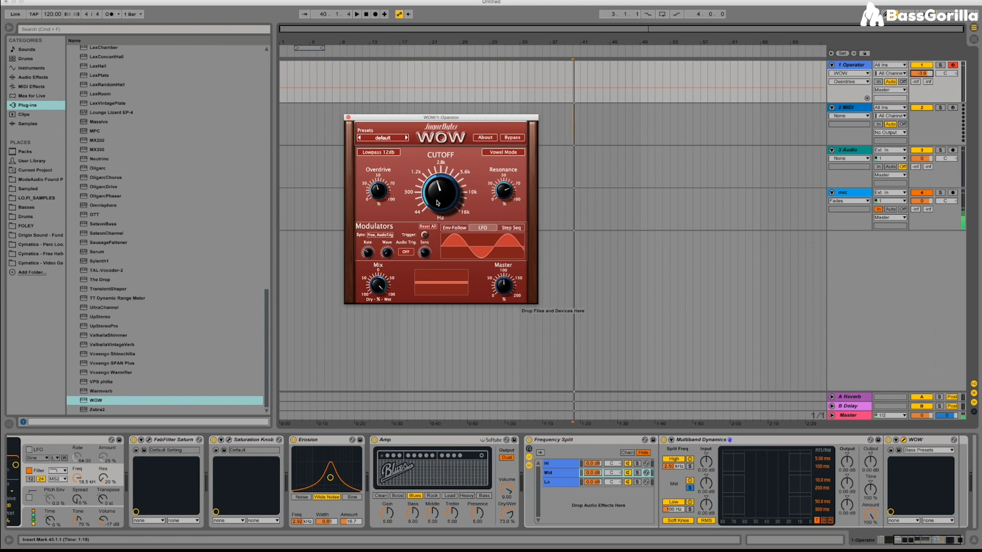
Reveal the Frequency Split rack's macros and the WOW's parameters, and map the Mid chain's WOW Cutoff to Macro 1
click(529, 450)
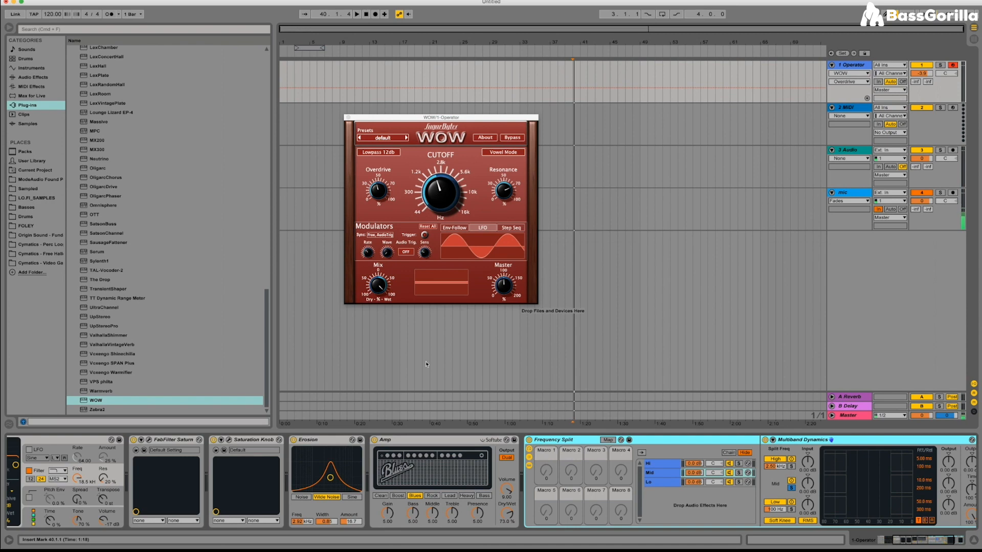
drag(912, 540, 931, 538)
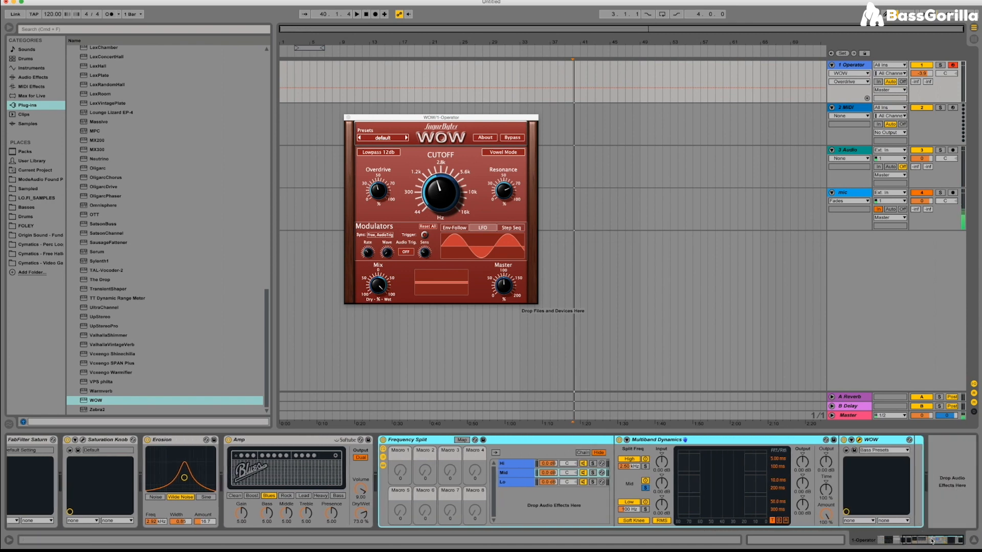
click(852, 440)
click(931, 540)
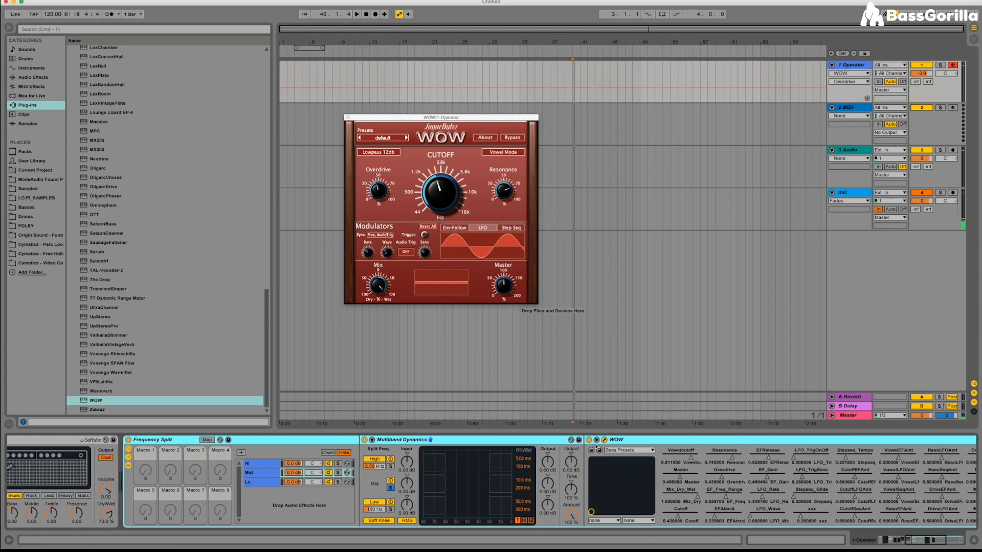
click(442, 198)
click(441, 198)
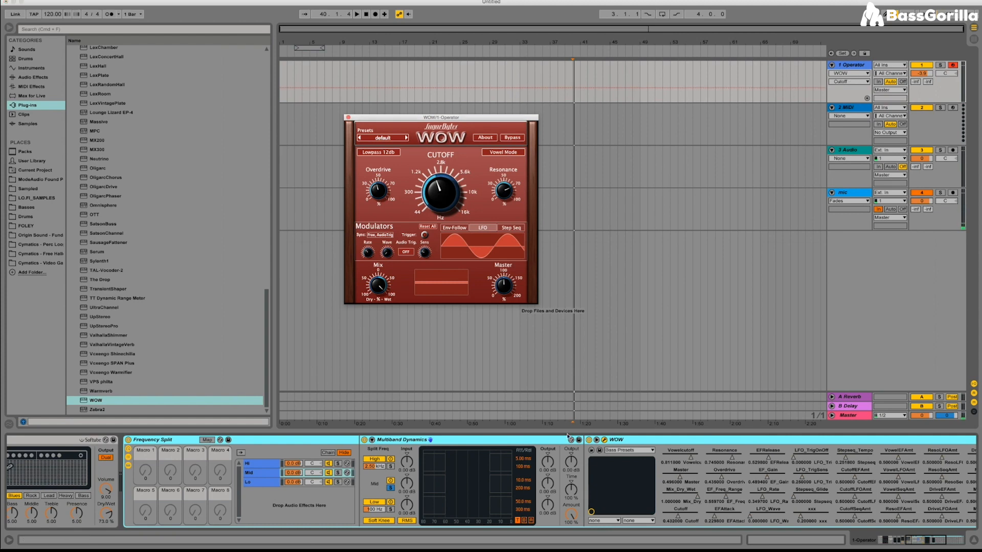
right_click(680, 518)
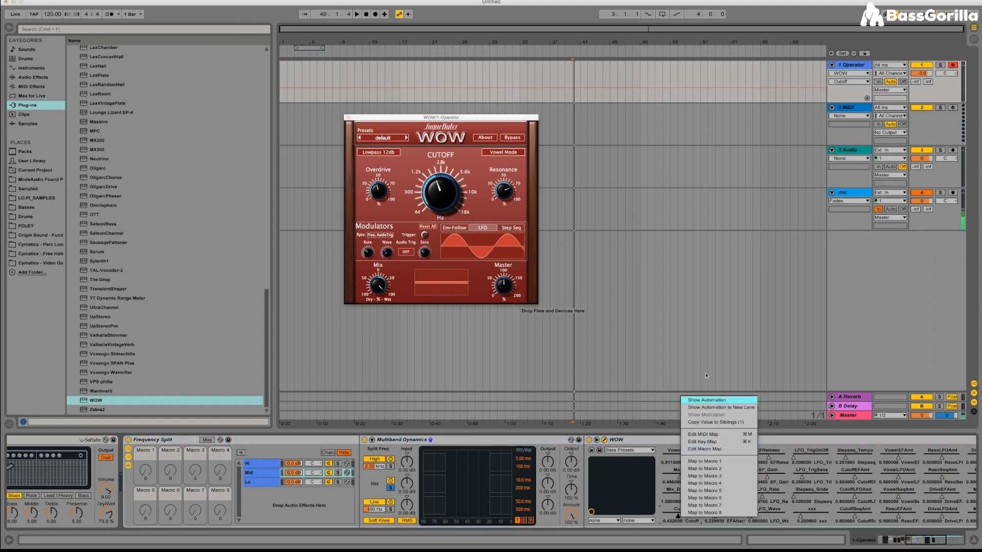
click(709, 461)
Rename the cutoff macro as VOWEL and turn it up to about 59
click(30, 450)
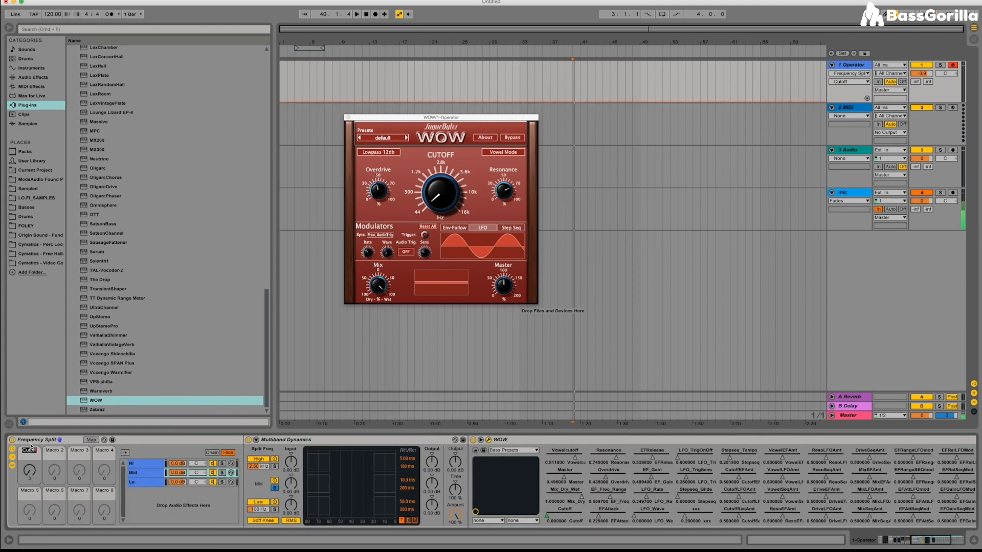
text(VOWEL)
key(Return)
drag(30, 470, 29, 440)
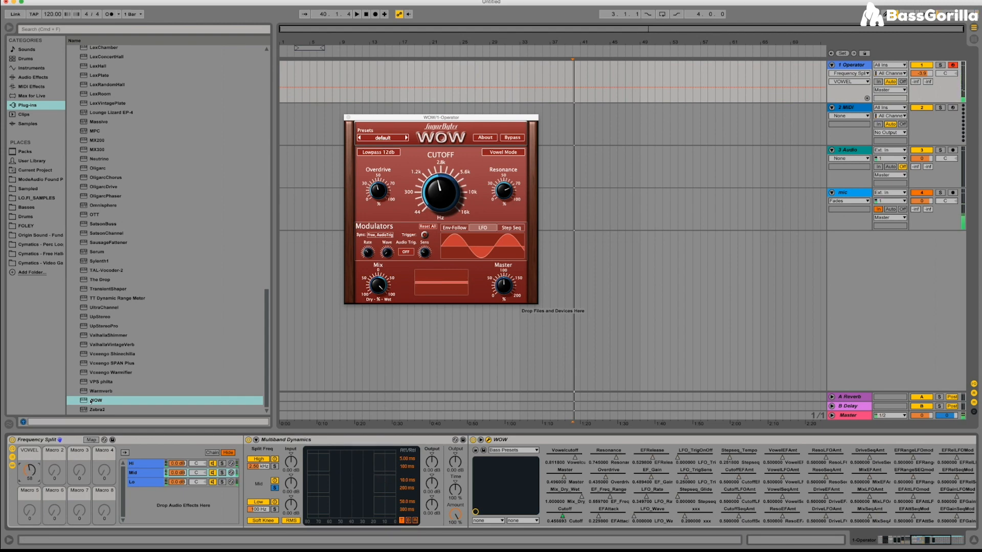
Close the WOW plug-in window and collapse the device's parameter list
click(489, 440)
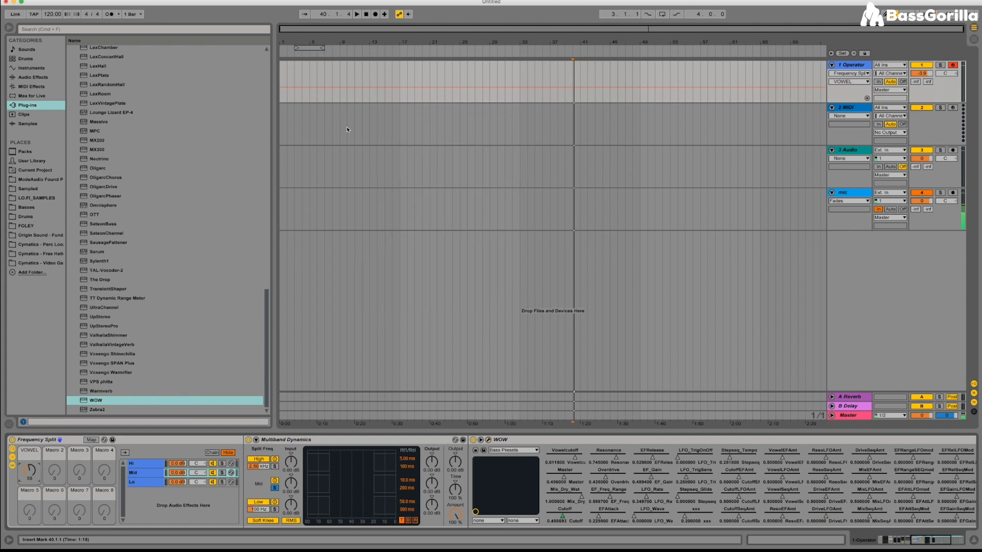
click(481, 440)
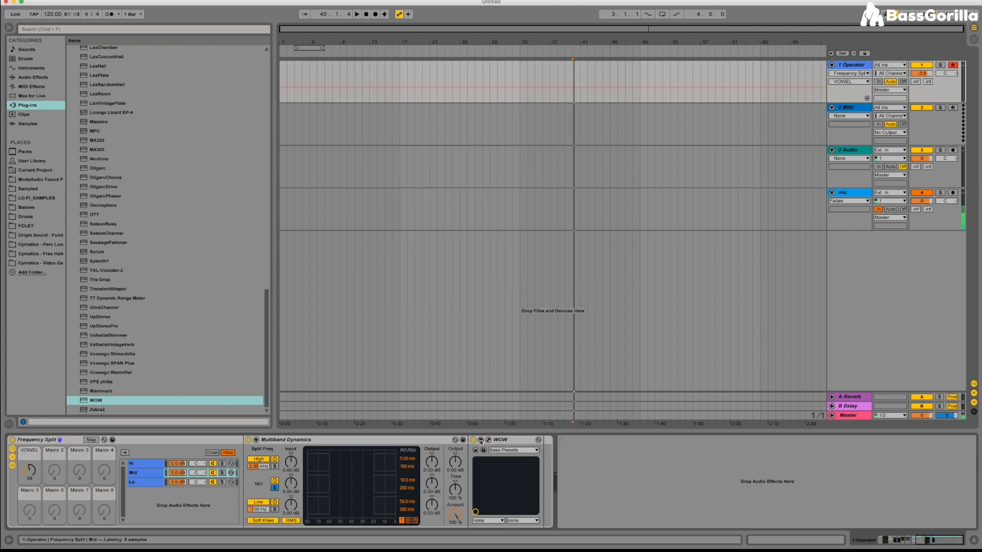
Assign the Frequency Split rack's VOWEL macro to MIDI controller CC 74 on channel 1
drag(935, 544, 920, 545)
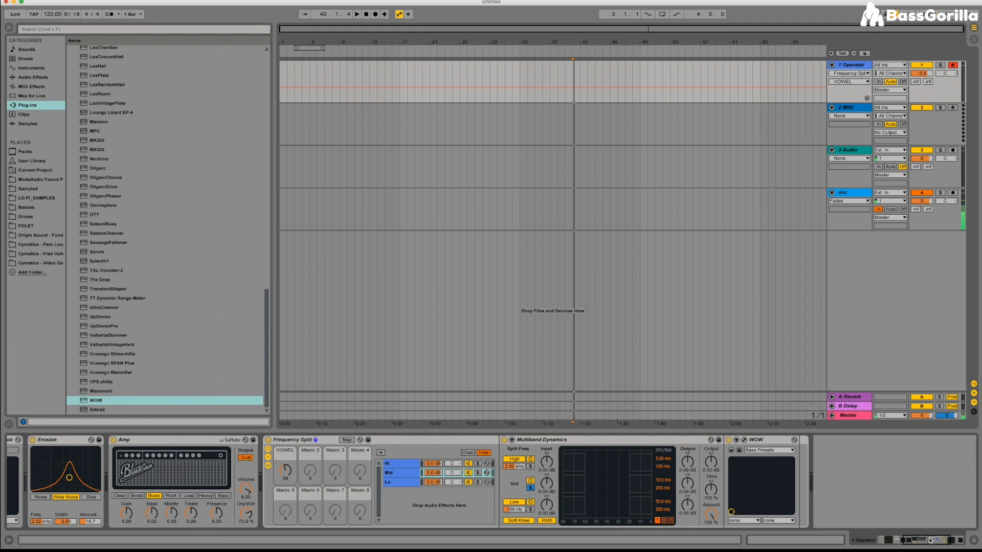
click(920, 545)
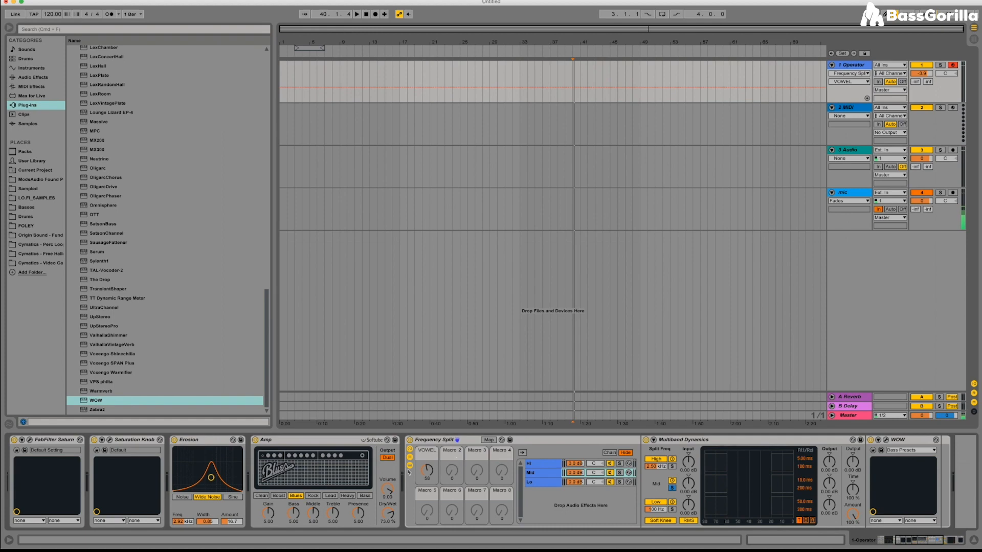
key(super+m)
click(427, 473)
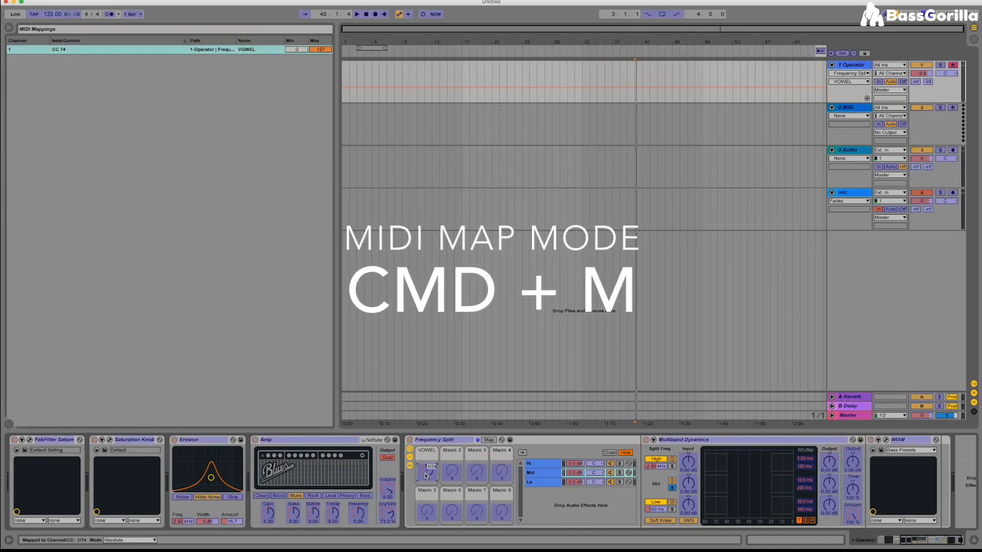
key(super+m)
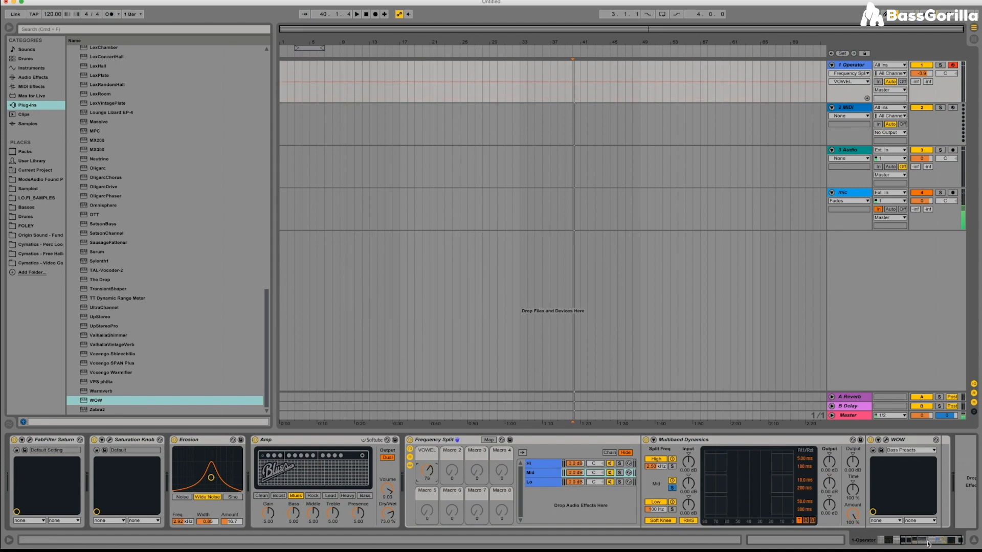
Assign the output level of Operator's oscillator B to MIDI controller CC 71 on channel 1
drag(929, 544, 906, 543)
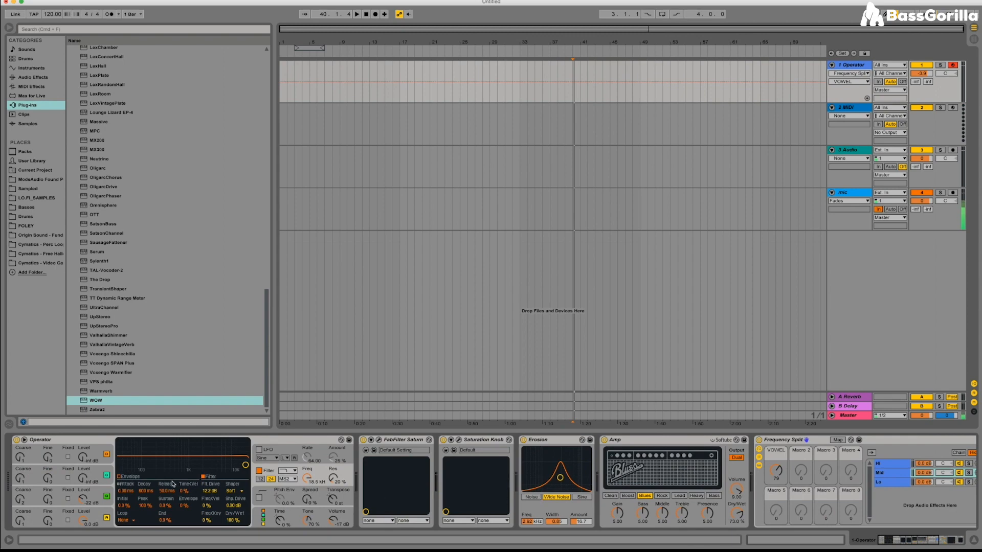
click(83, 498)
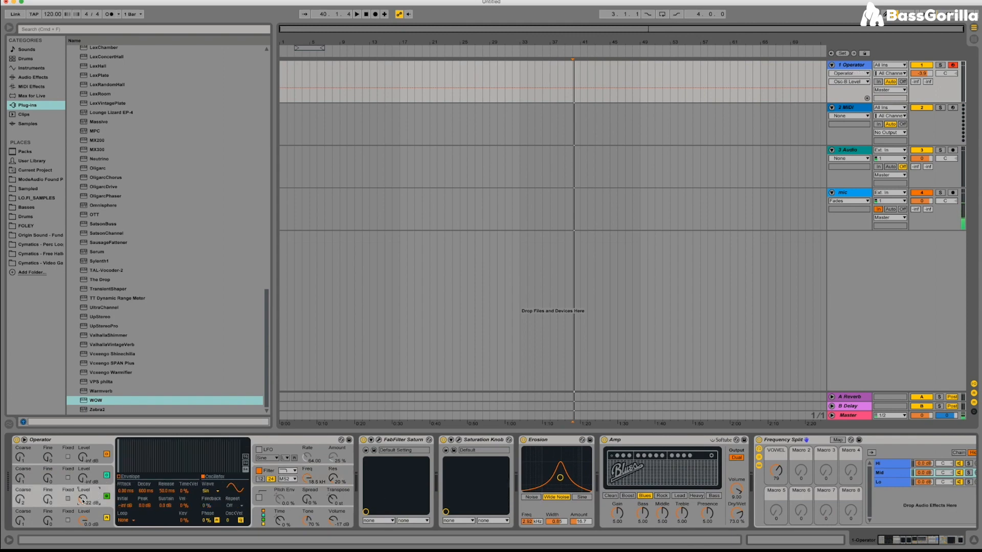
key(super+m)
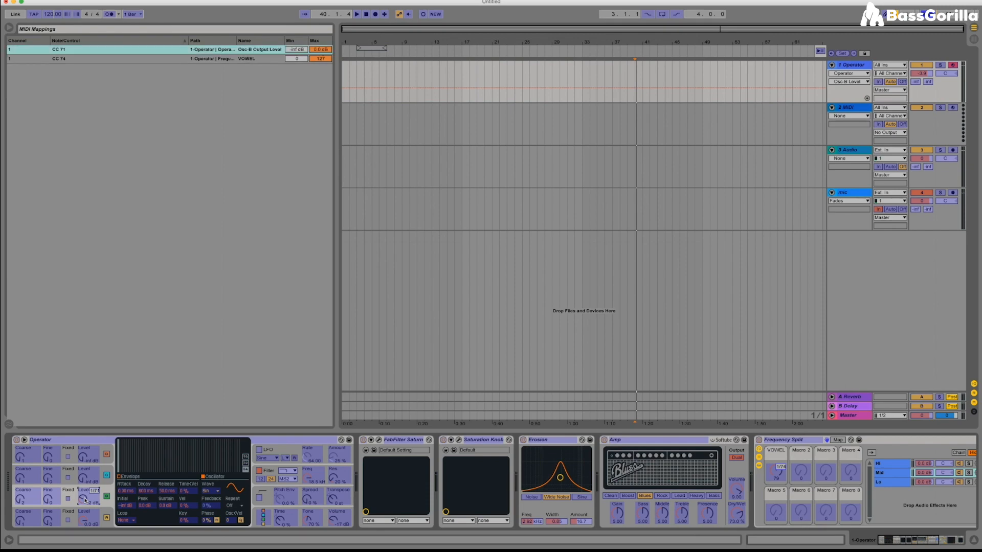
key(super+m)
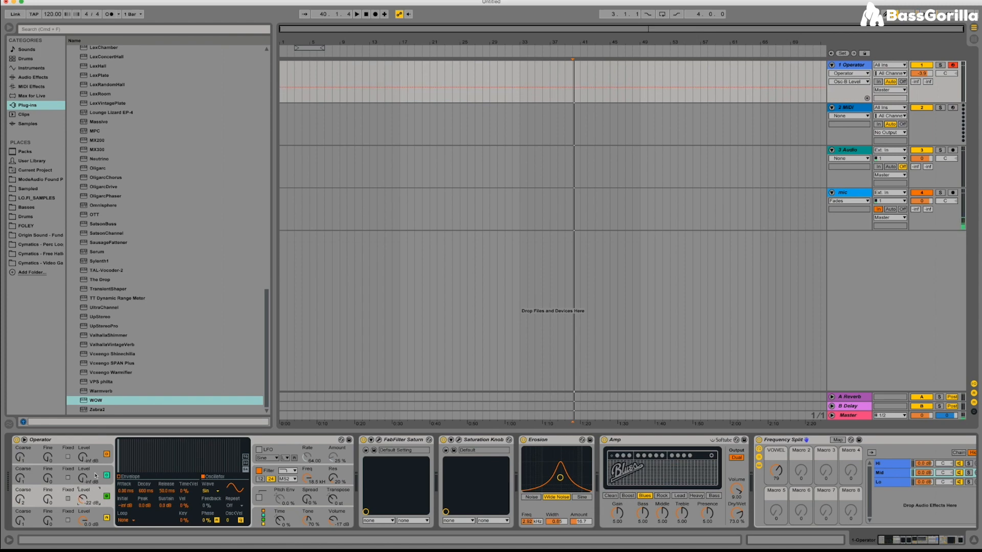
Assign the coarse frequency of Operator's oscillator B to MIDI controller CC 70 on channel 1
right_click(25, 499)
click(37, 503)
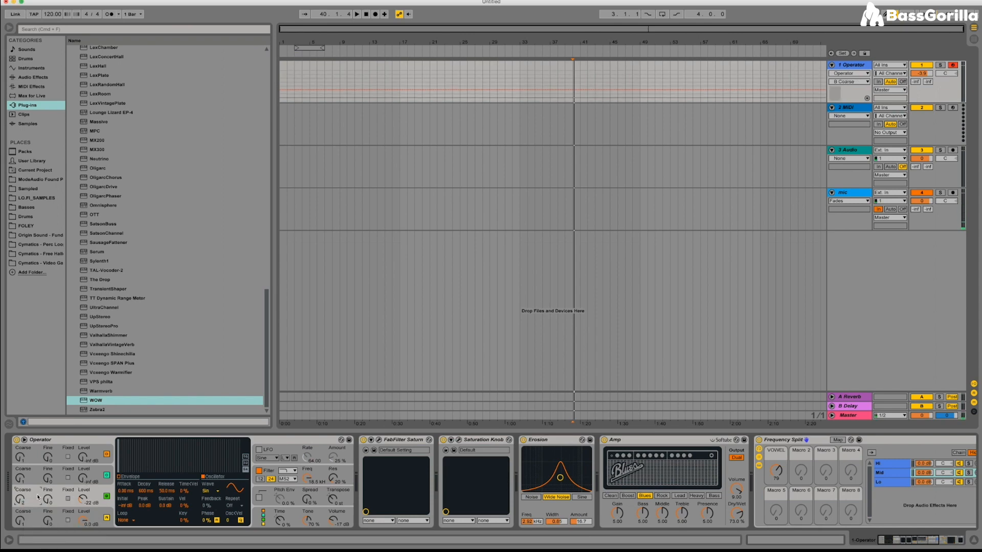
key(super+m)
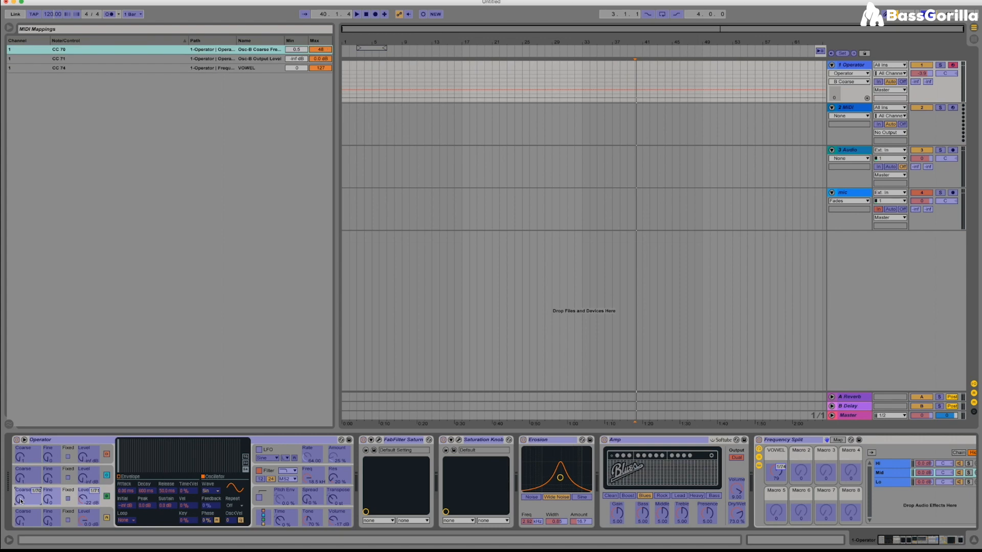
key(super+m)
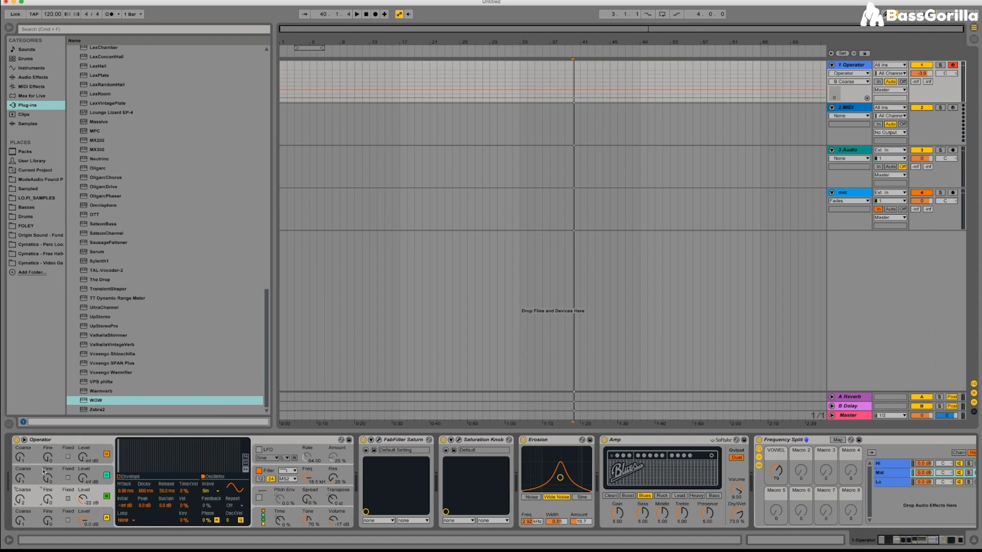
Limit the MIDI mapping range of oscillator B's coarse frequency to a minimum of 2 and a maximum of 12
right_click(25, 491)
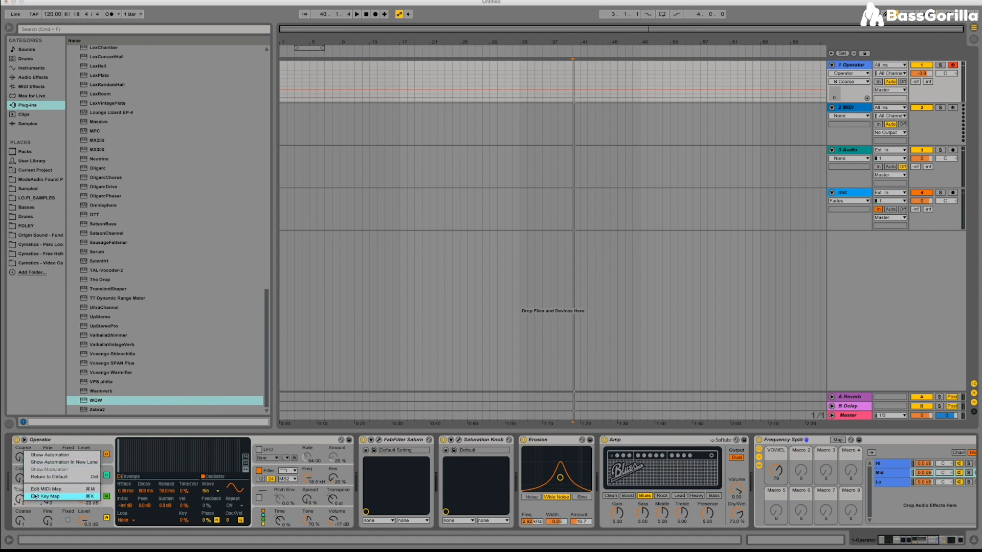
click(36, 490)
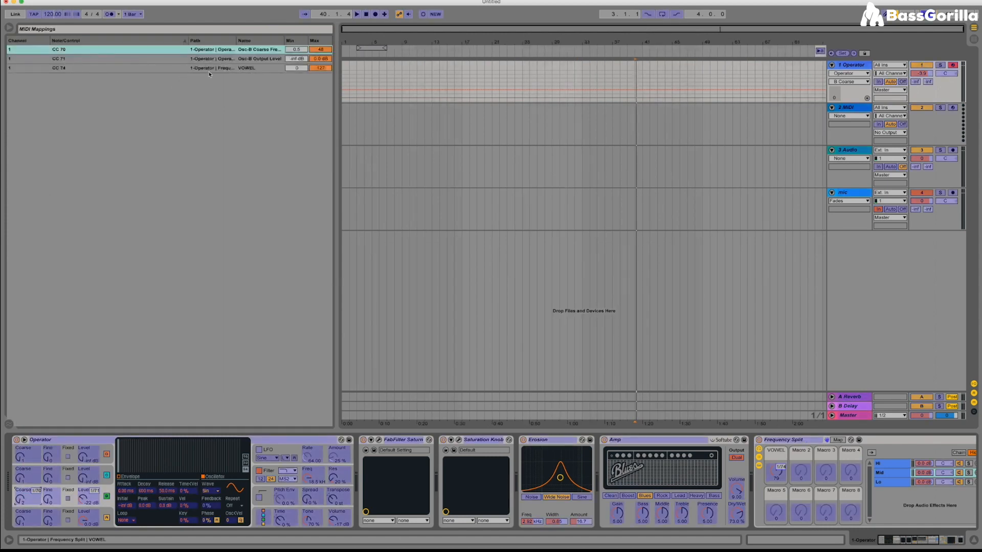
drag(296, 50, 320, 62)
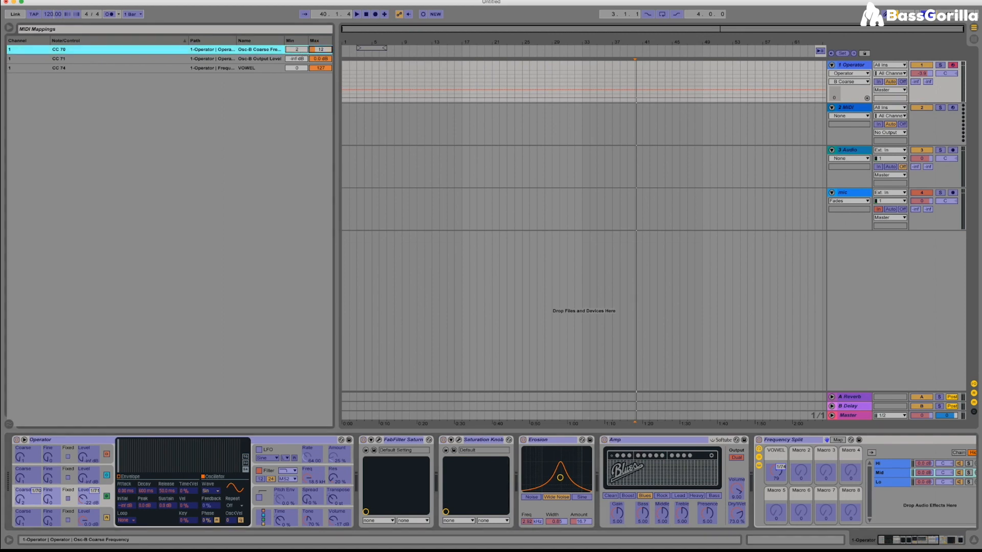
key(super+m)
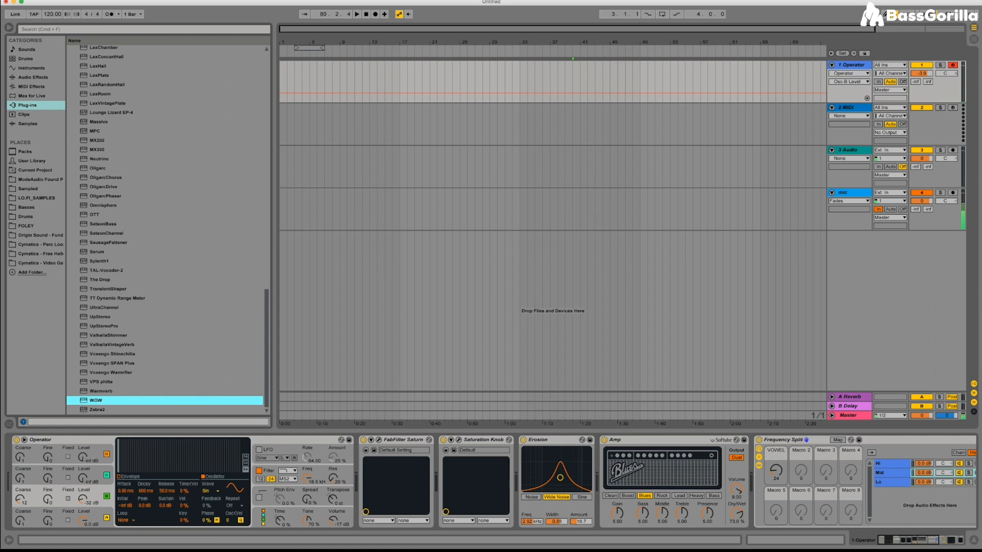
Add two Auto Filters in notch mode after the Frequency Split rack and return to the Operator device
click(33, 77)
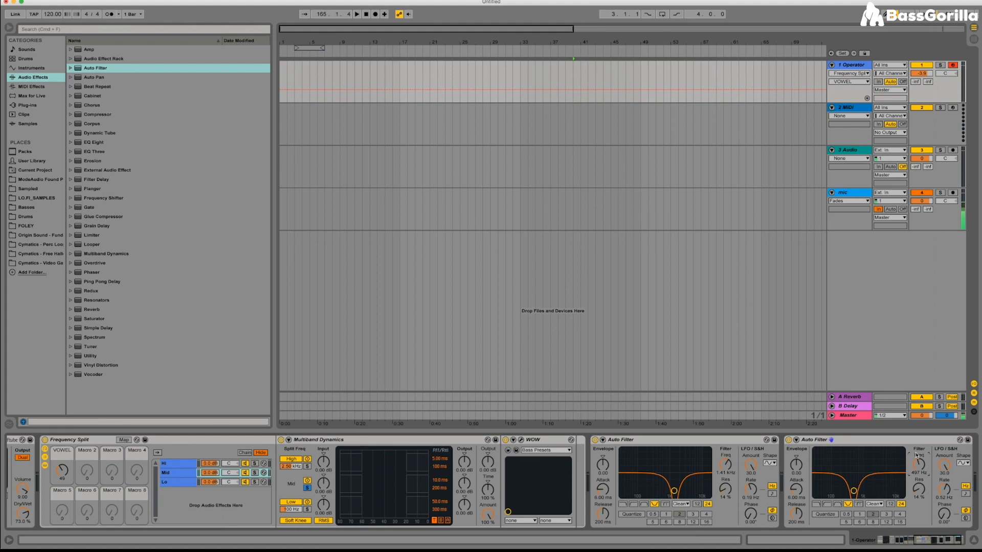
drag(944, 542, 842, 529)
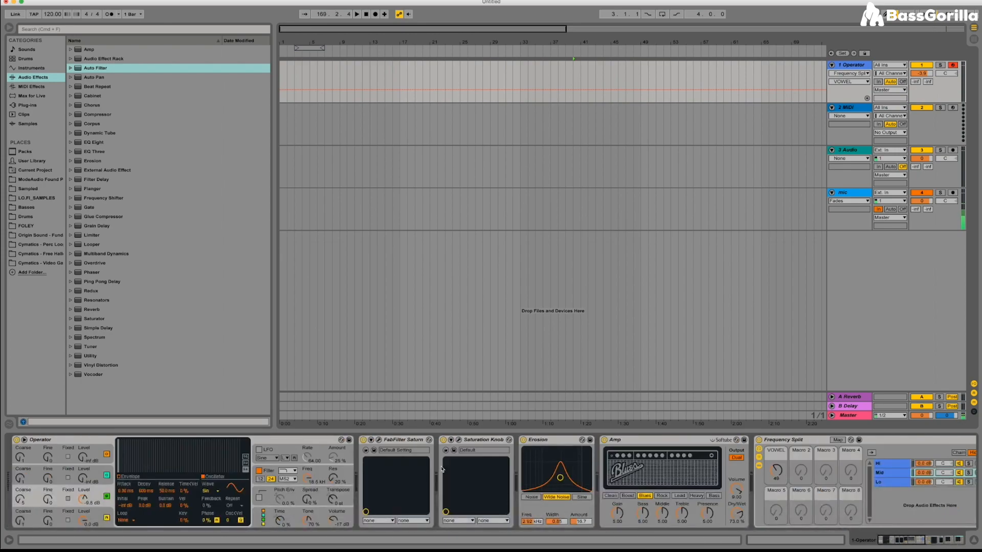